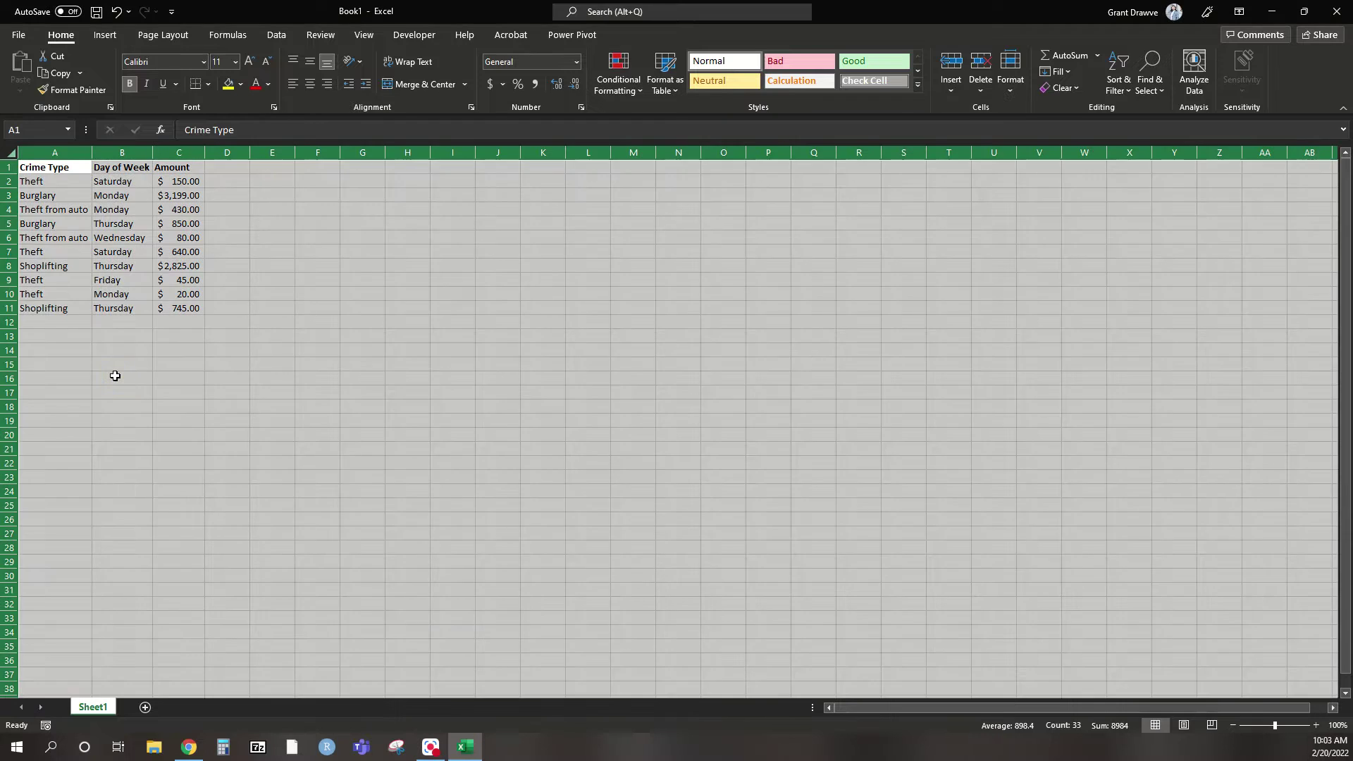
Label B16 Theft and enter =COUNTIF(A2:A11,"Theft") in C16, returning 4
click(116, 376)
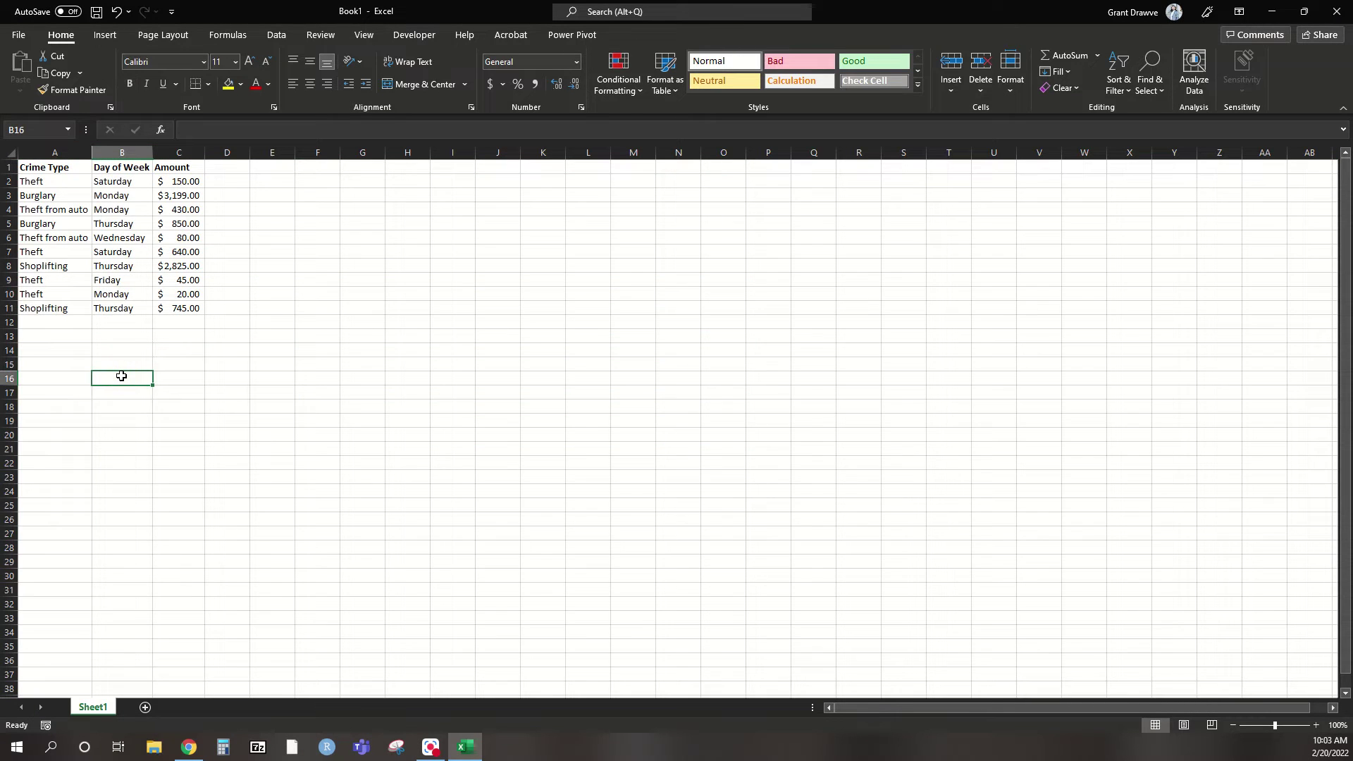
text(Theft)
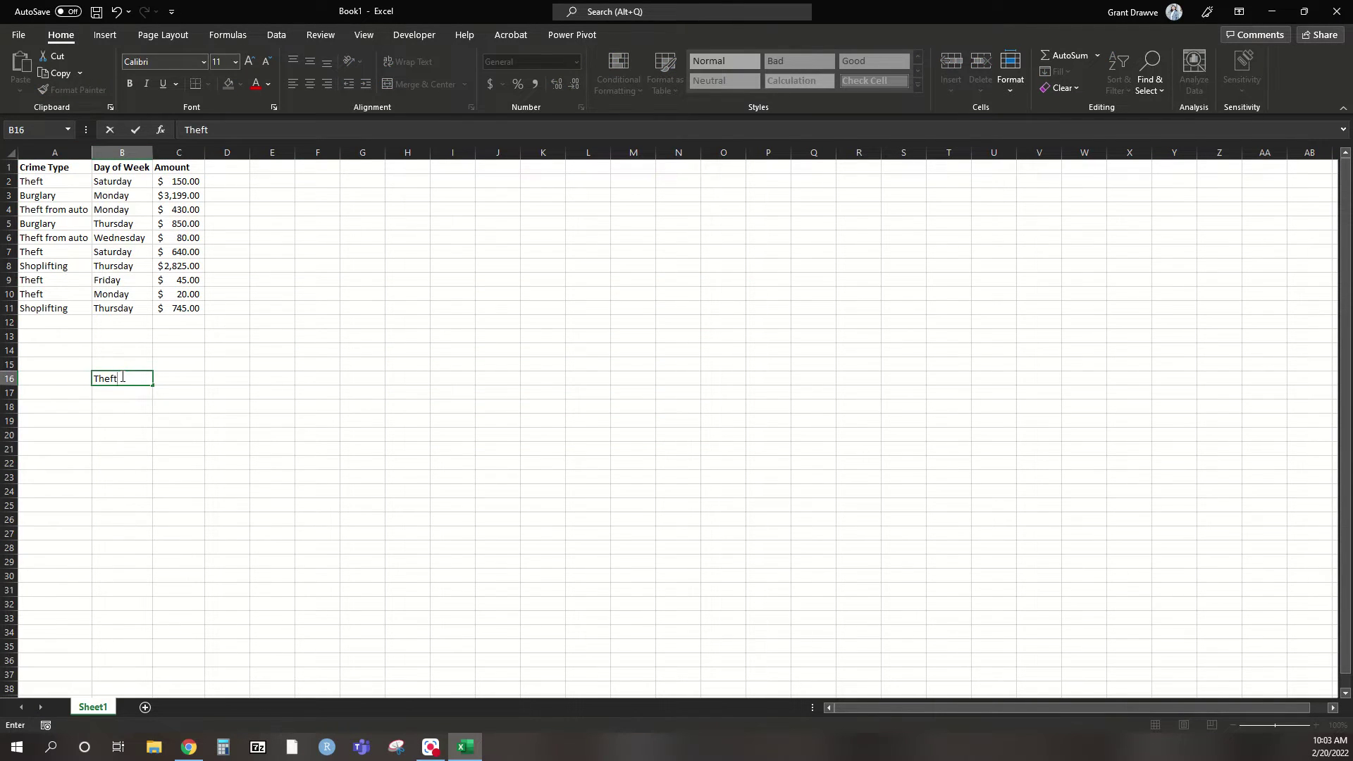
key(Tab)
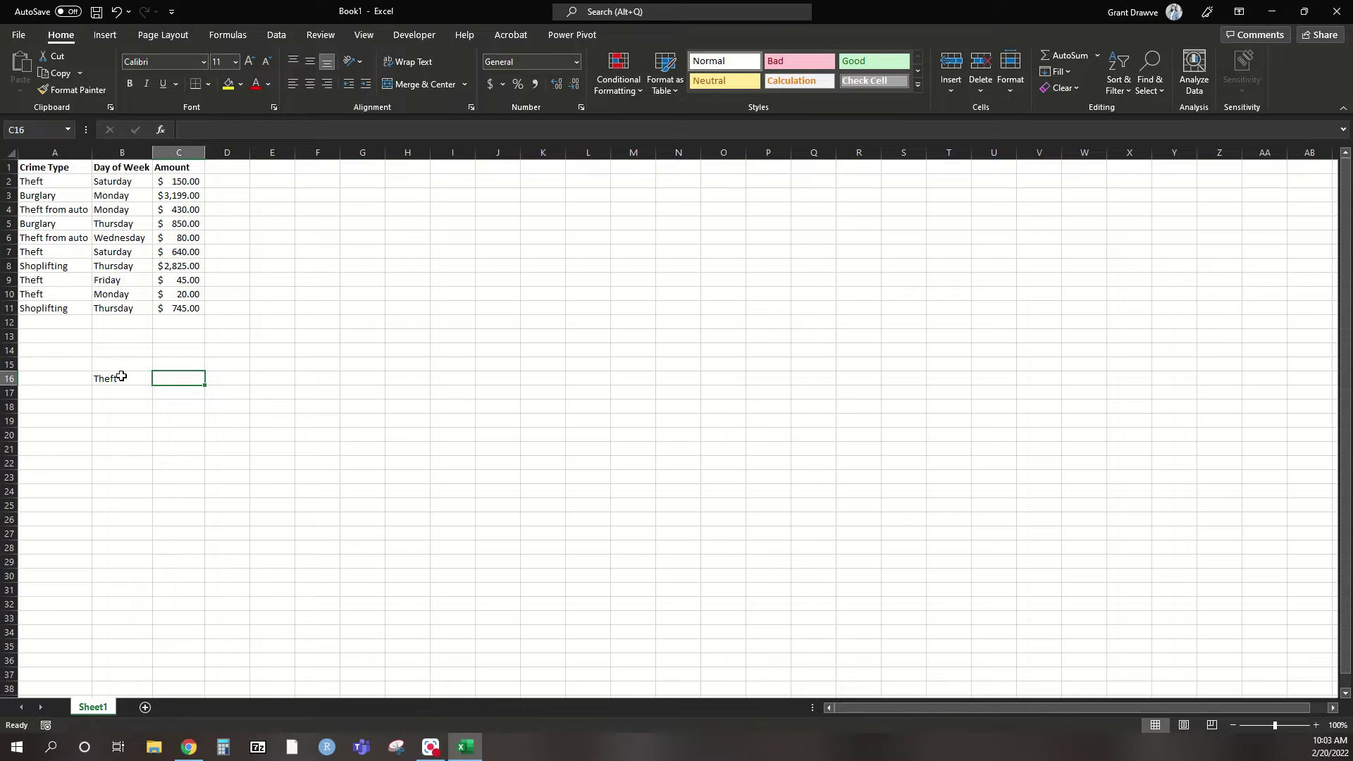
text(=)
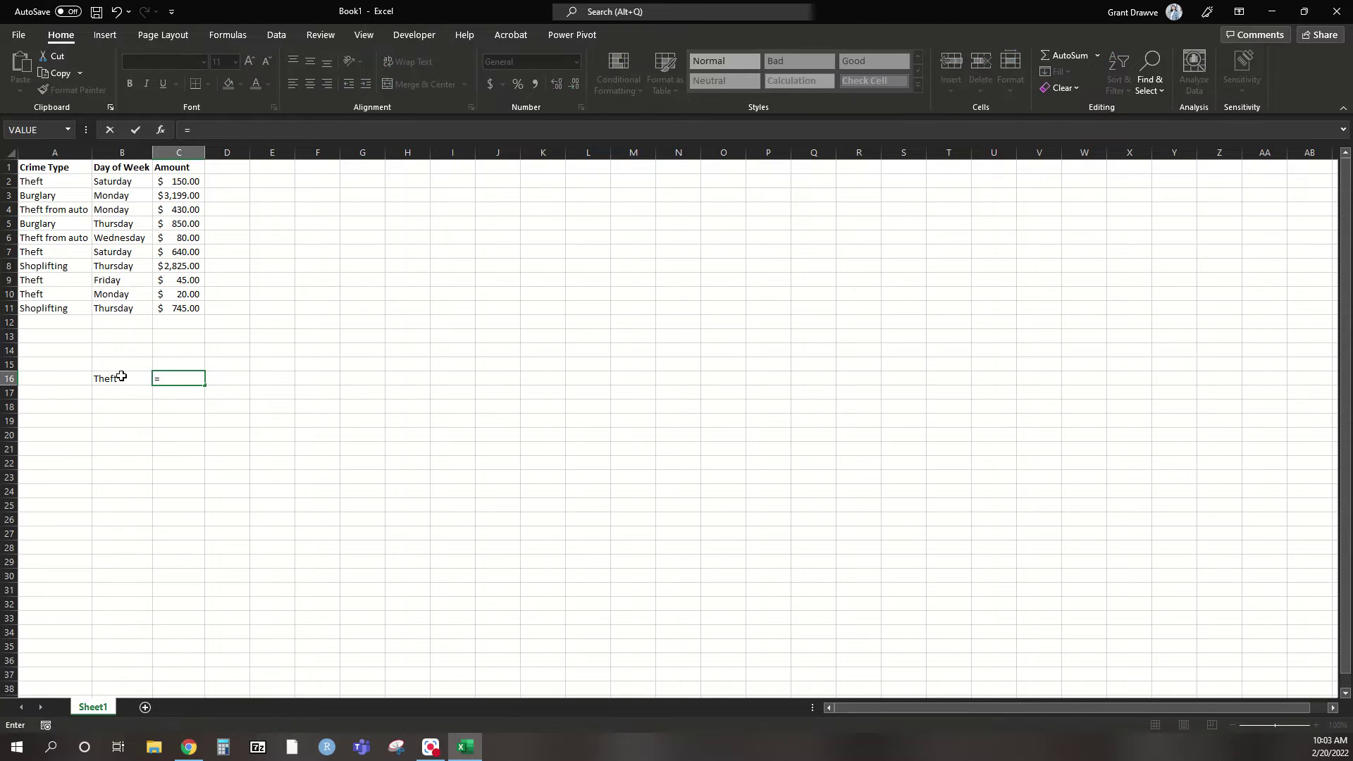
text(countif()
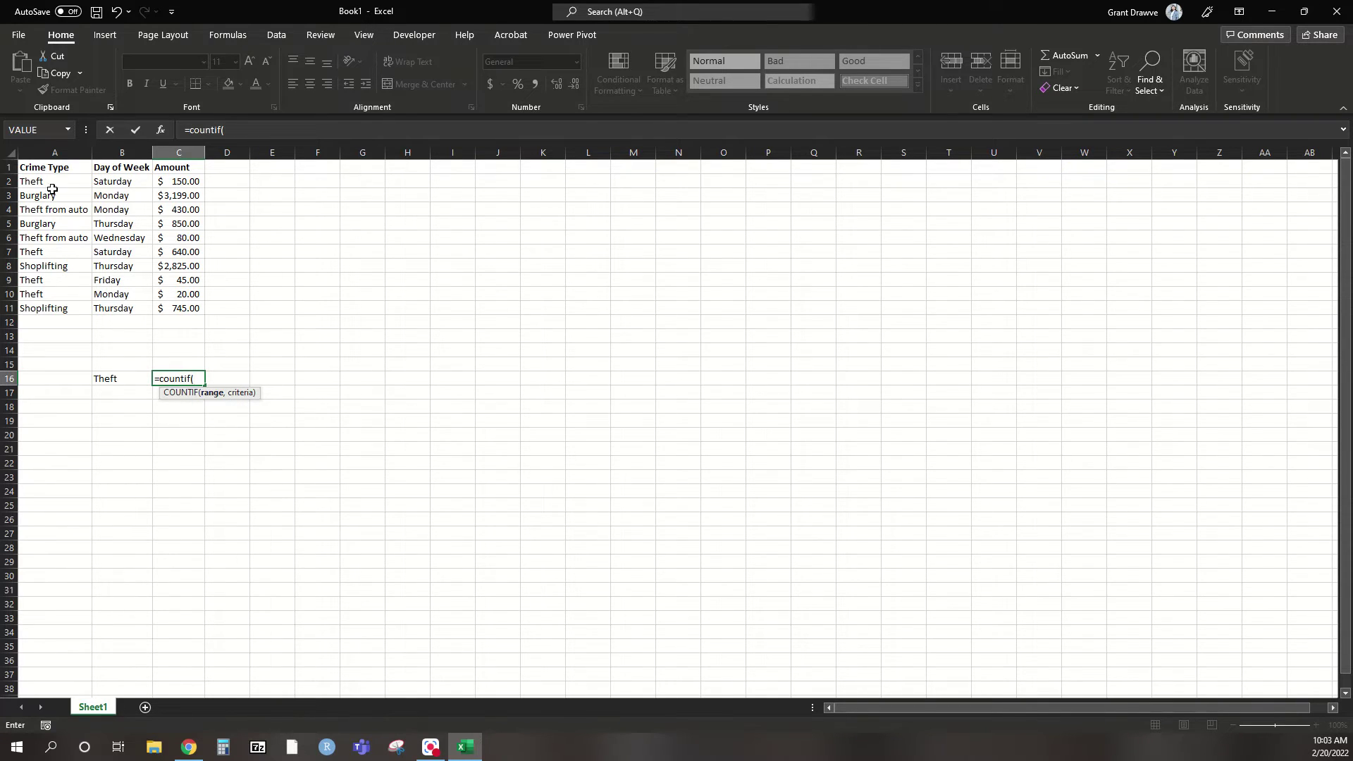
drag(48, 181, 50, 308)
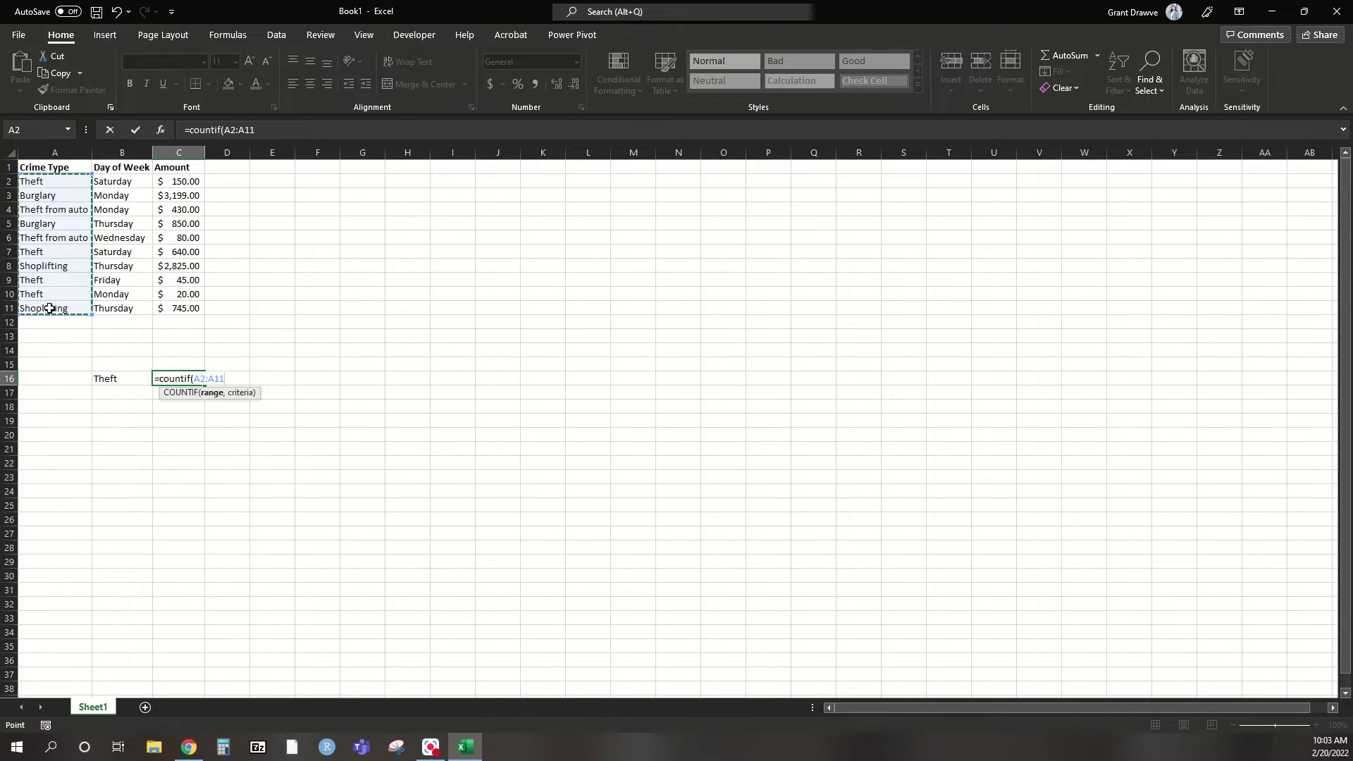
text(,"Theft")
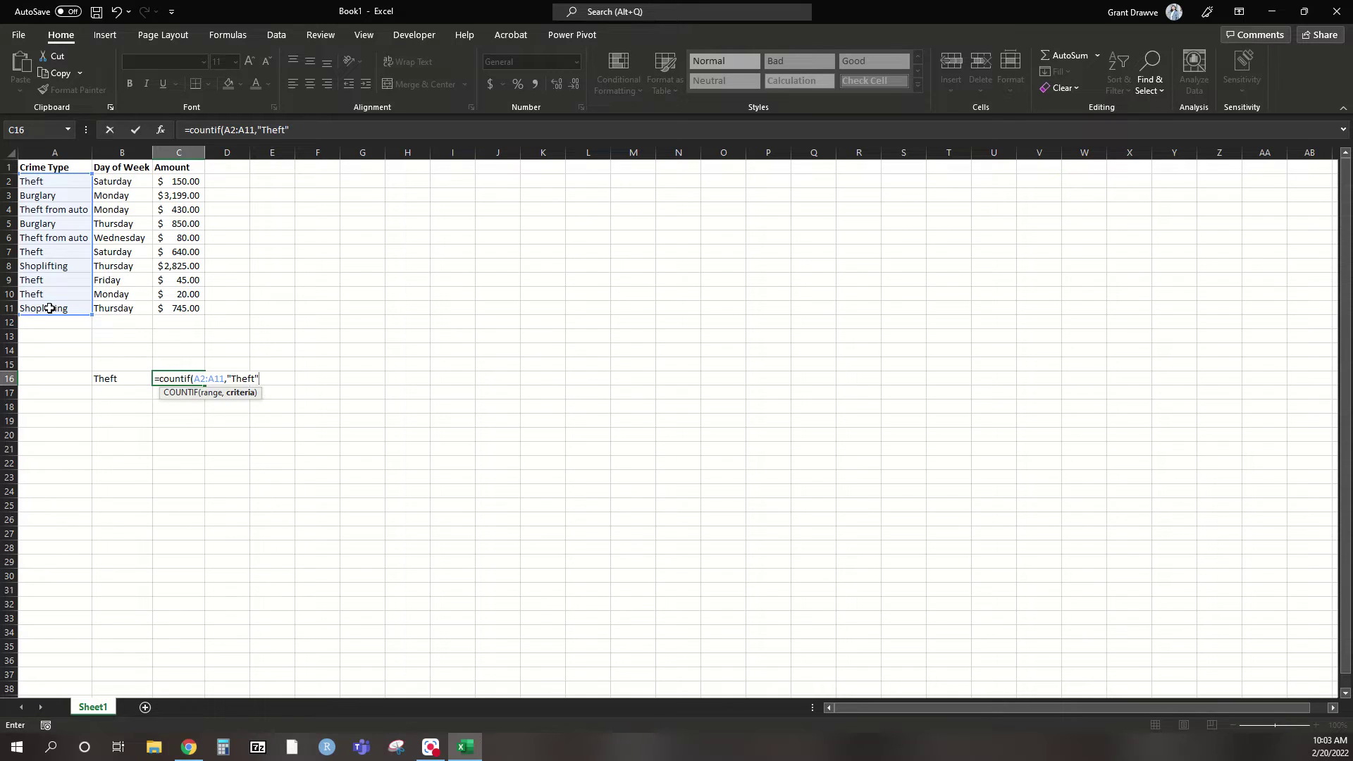
text())
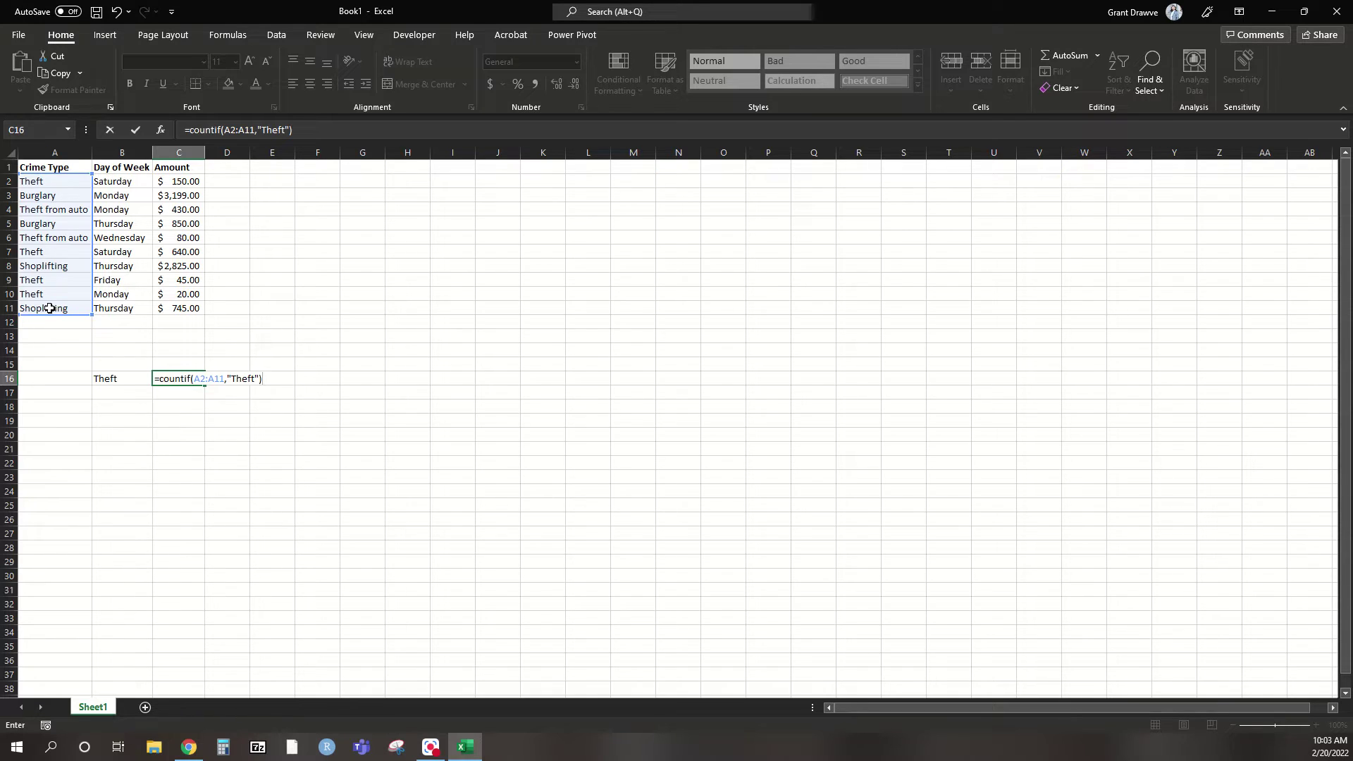
key(Return)
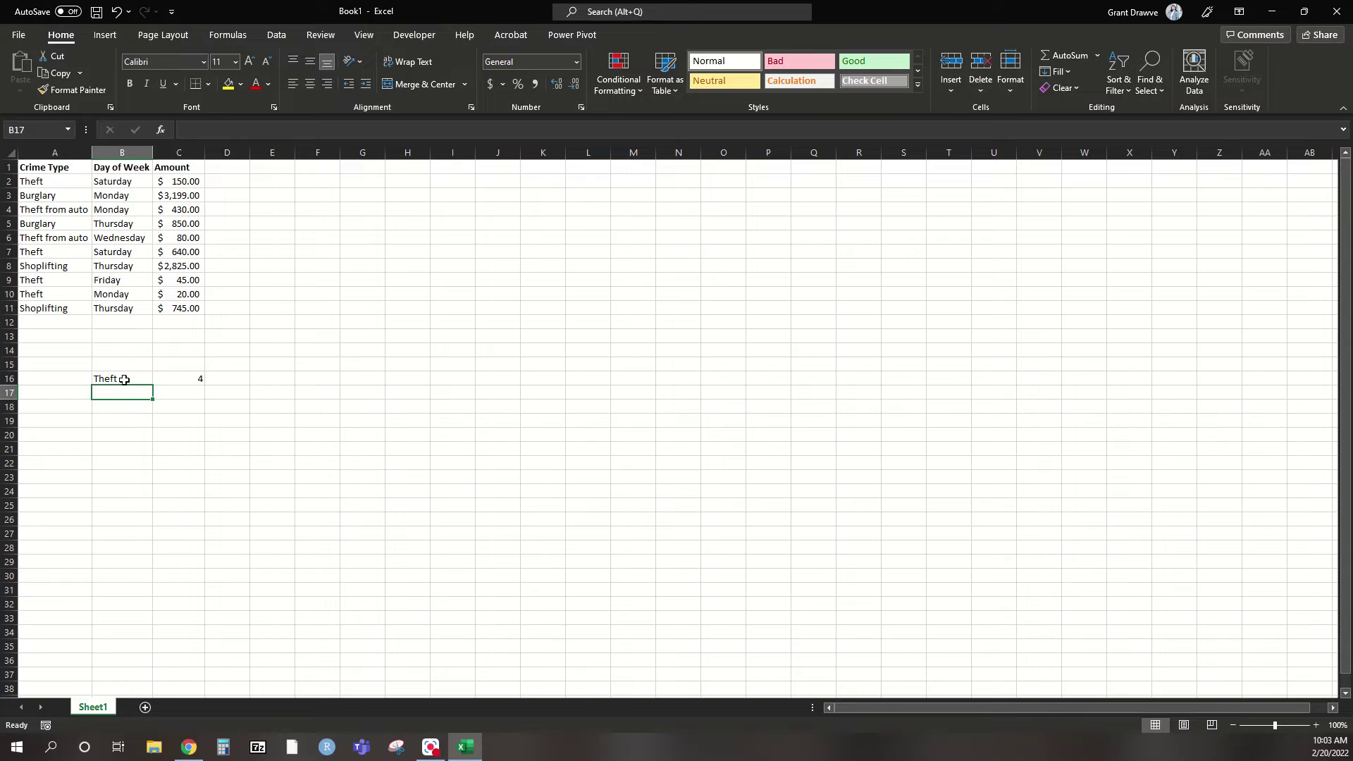
click(168, 378)
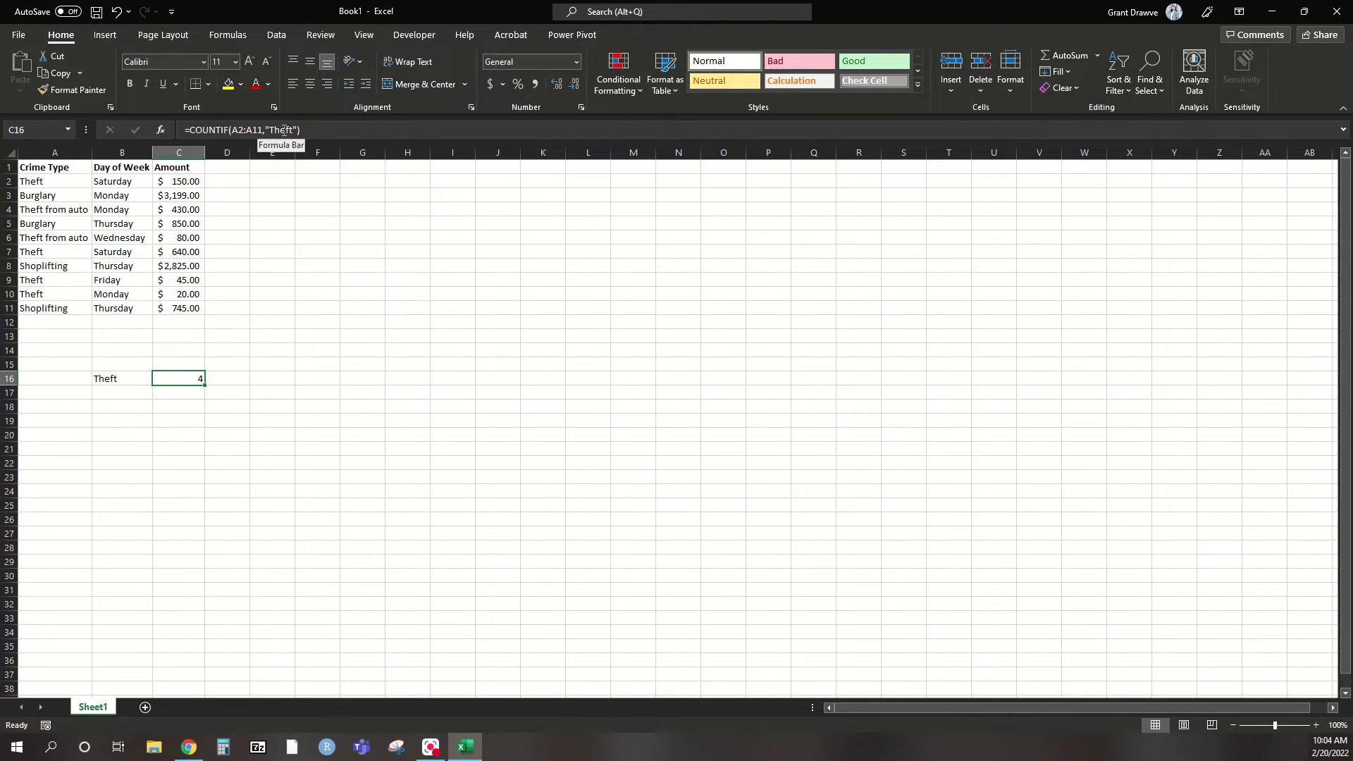
Label B17 Shoplifting and enter =COUNTIF(A2:A11,"Shoplifting") in C17, returning 2
click(113, 394)
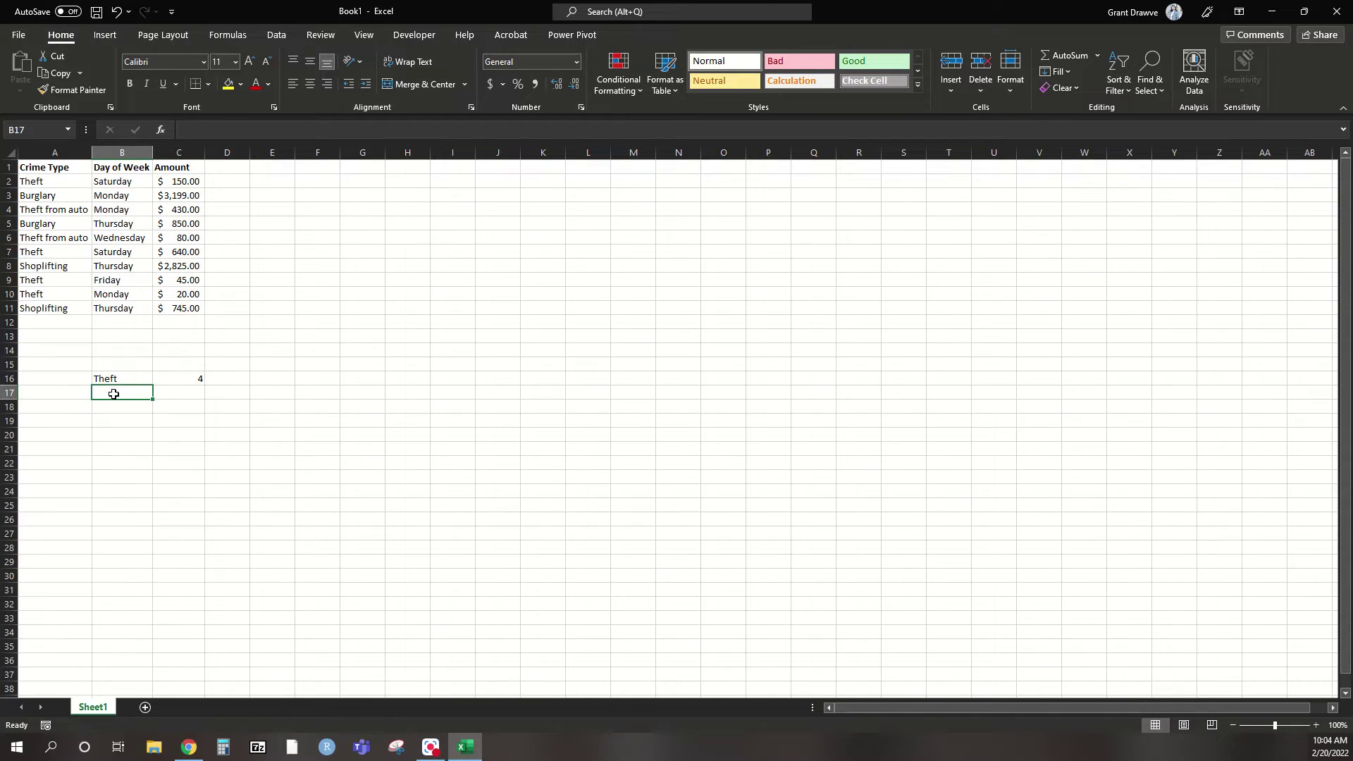
text(Shoplifting)
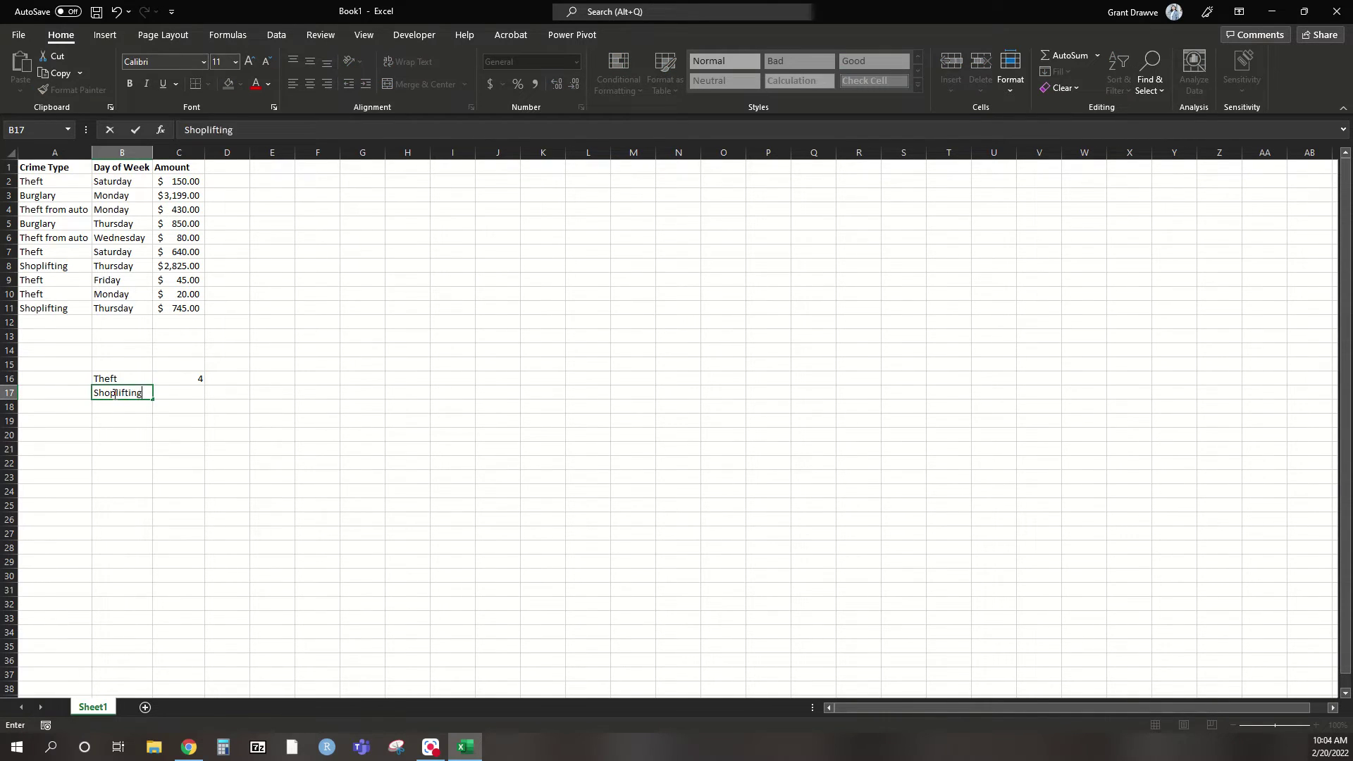
key(Tab)
text(=)
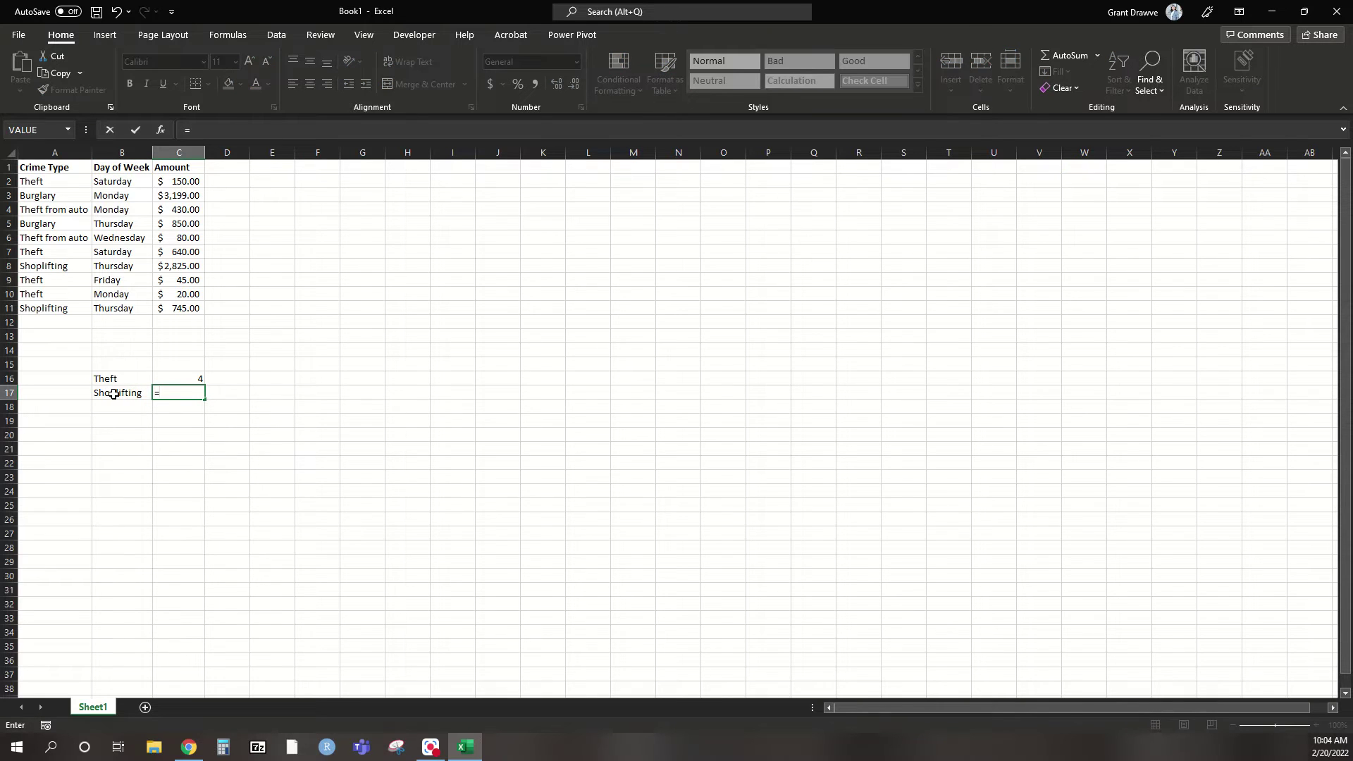
text(countif*()
key(BackSpace)
key(BackSpace)
text(()
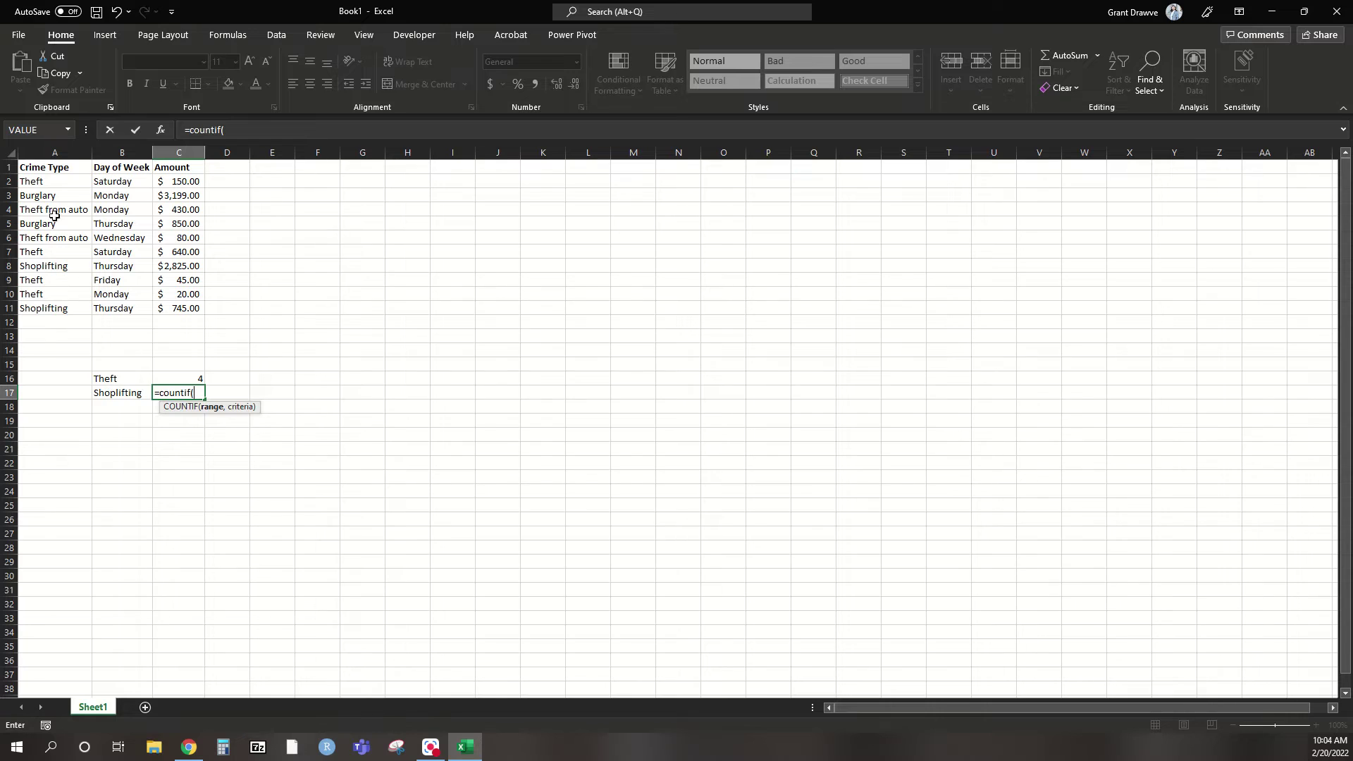
drag(48, 181, 45, 305)
text(,")
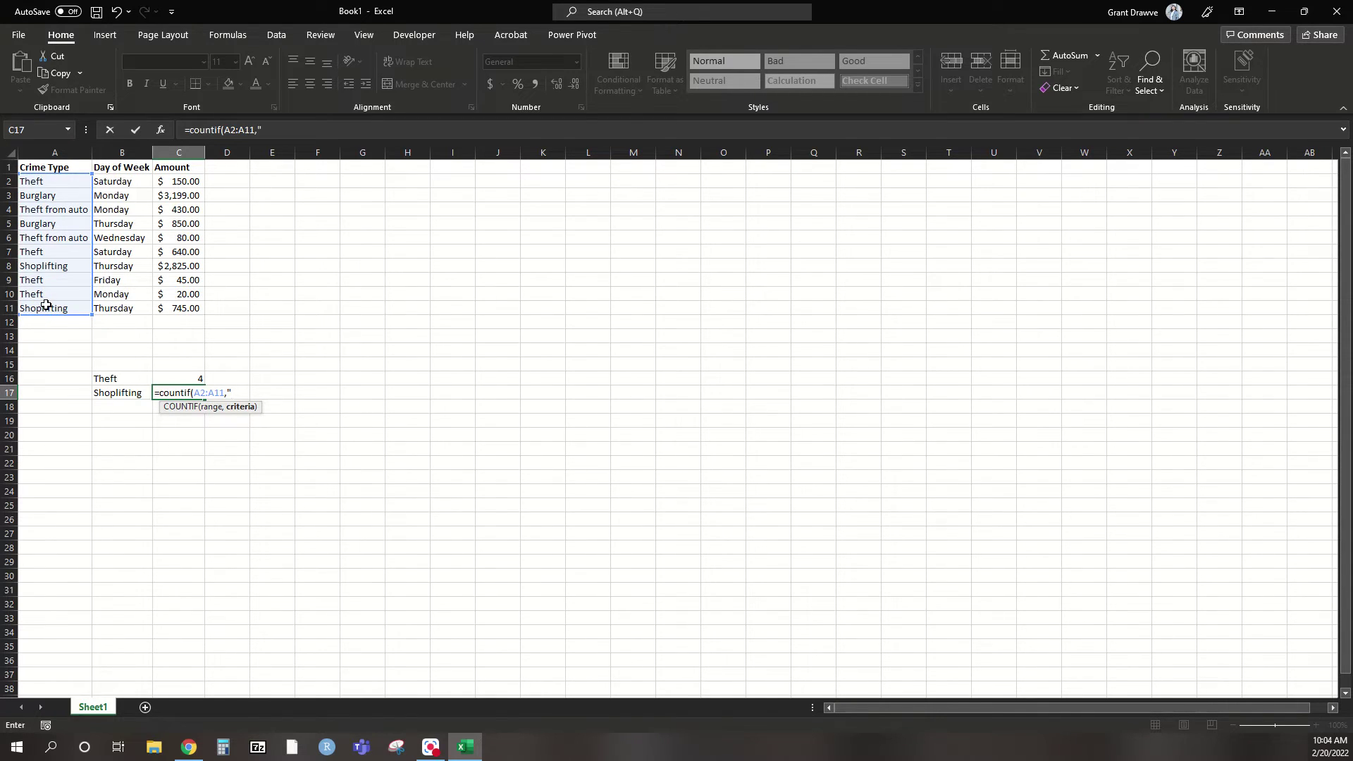
text(Shoplifting"))
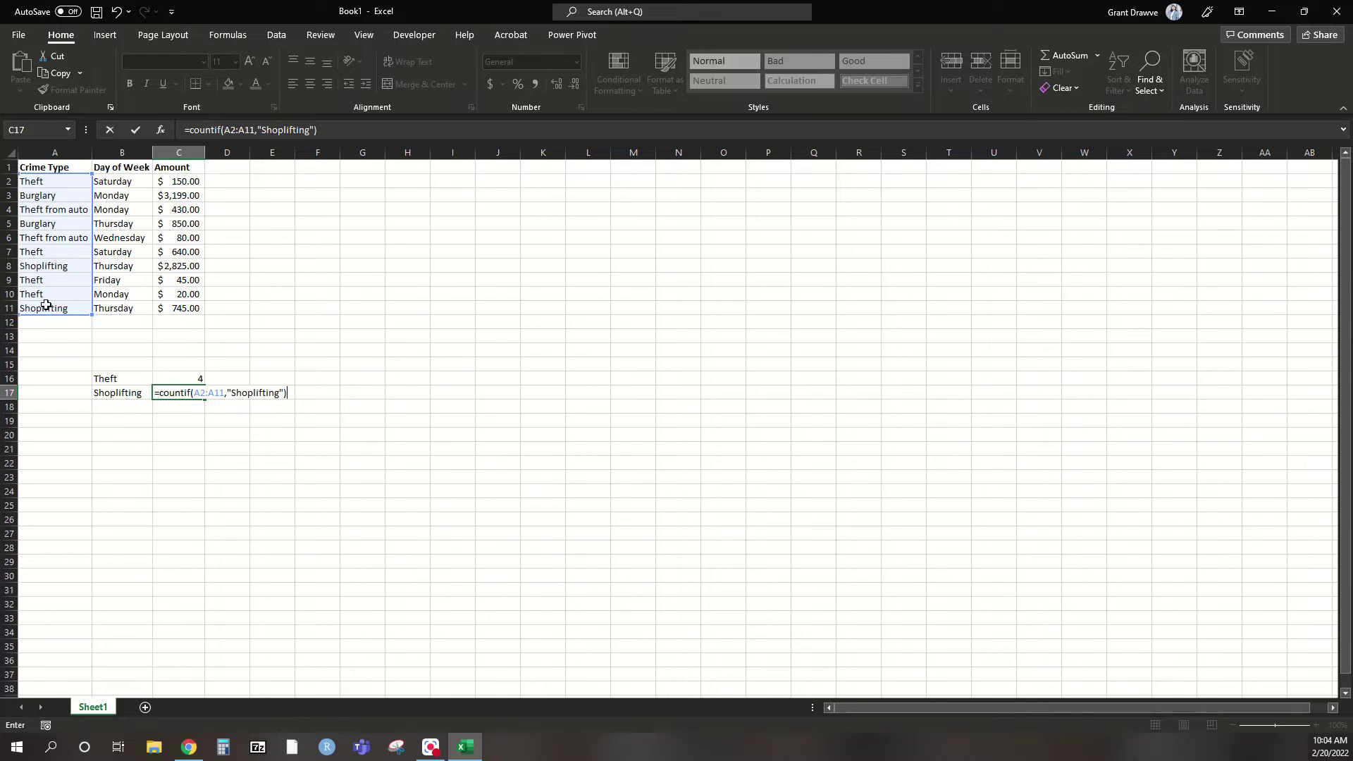
key(Return)
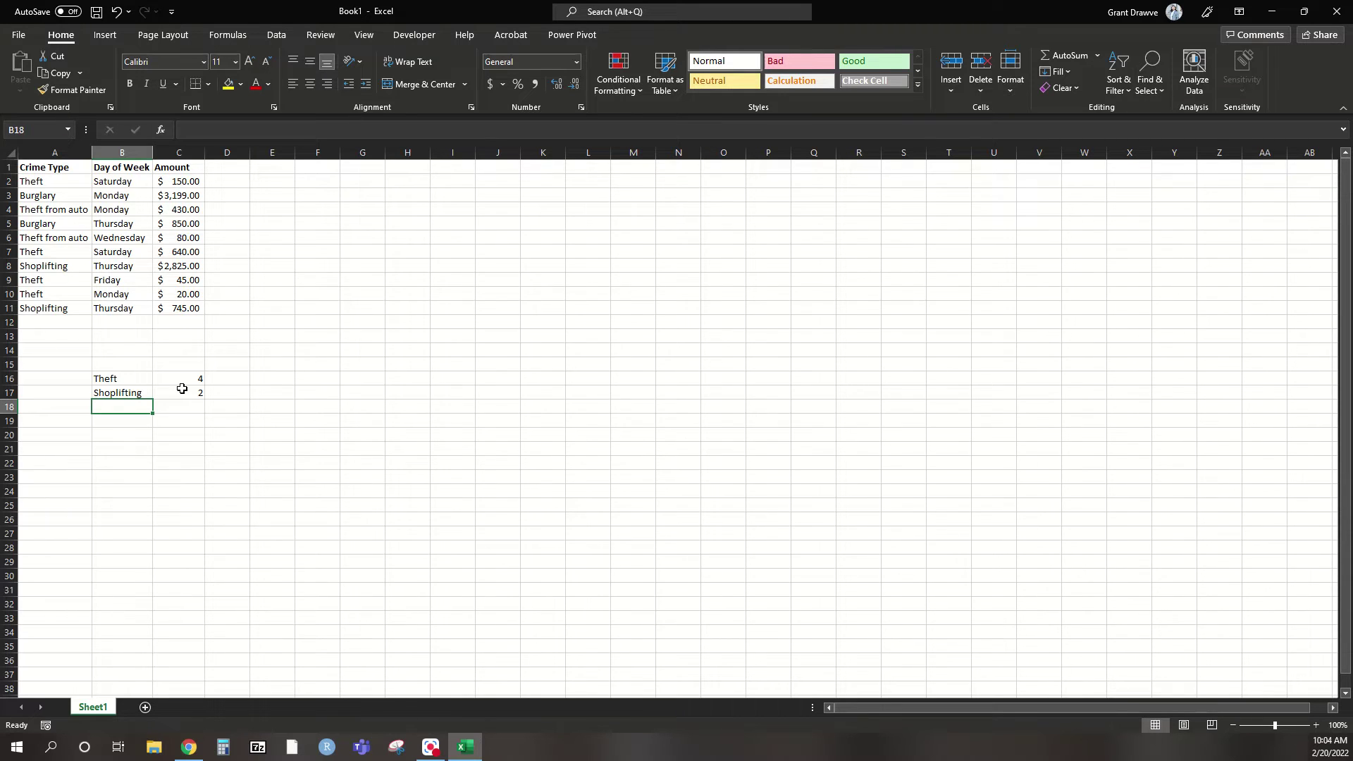
Label B18 Monday and count Monday crimes with =COUNTIF(B2:B11,"Monday") in C18, giving 3
text(Monday)
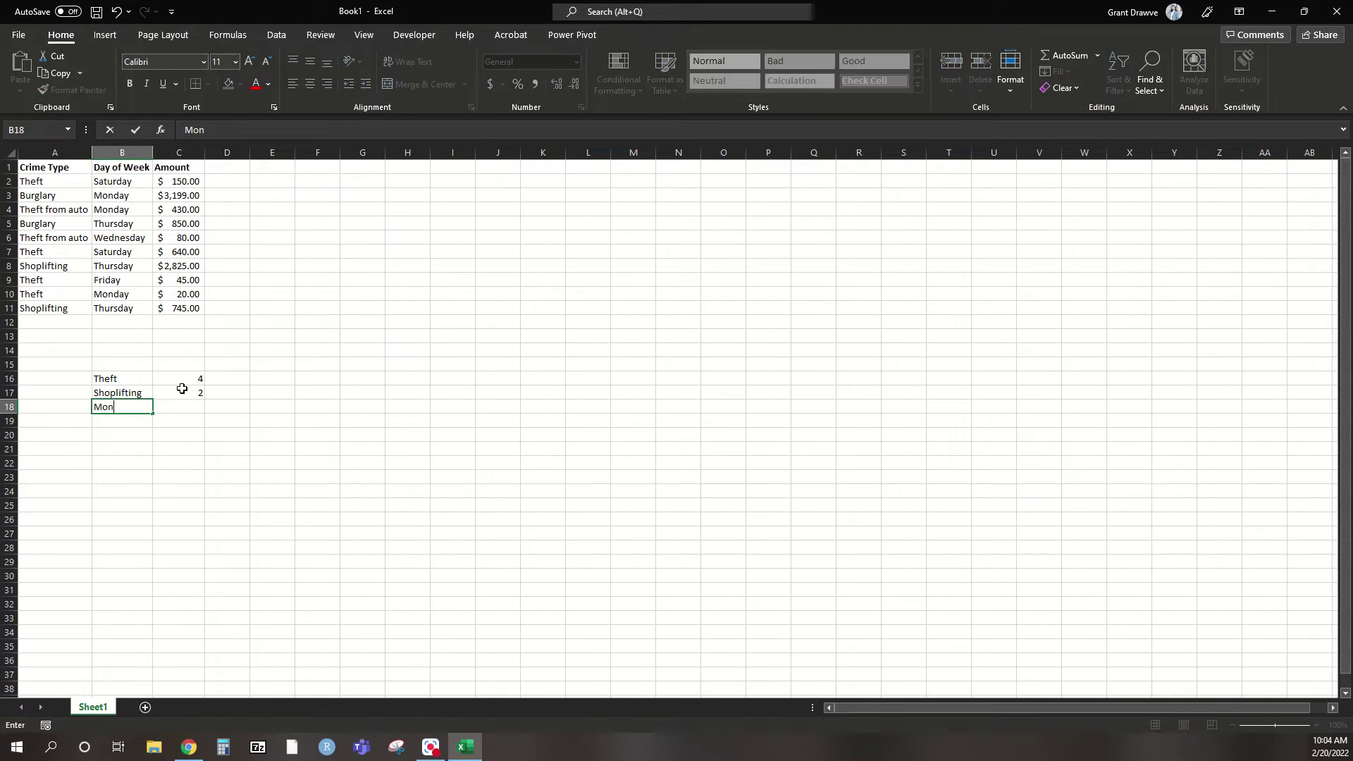
key(Tab)
text(`)
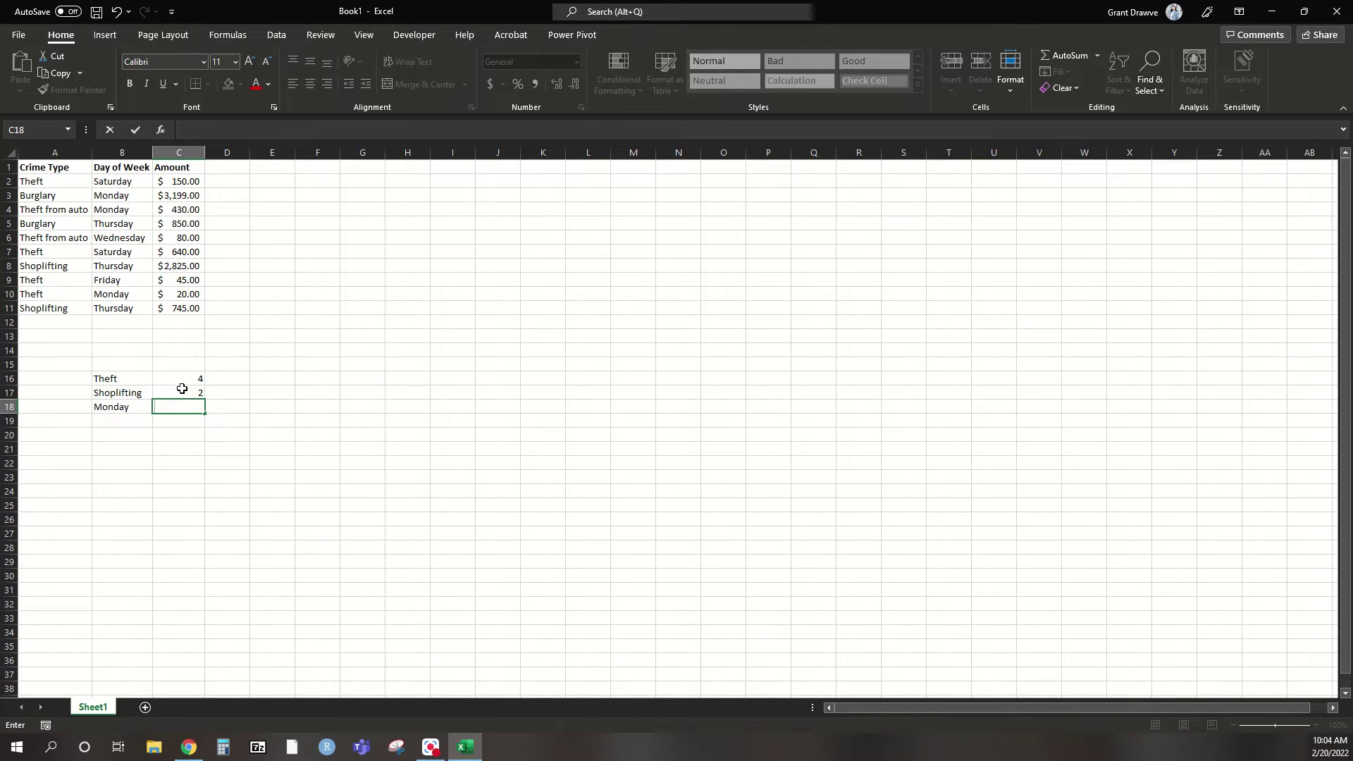
text(=Countif()
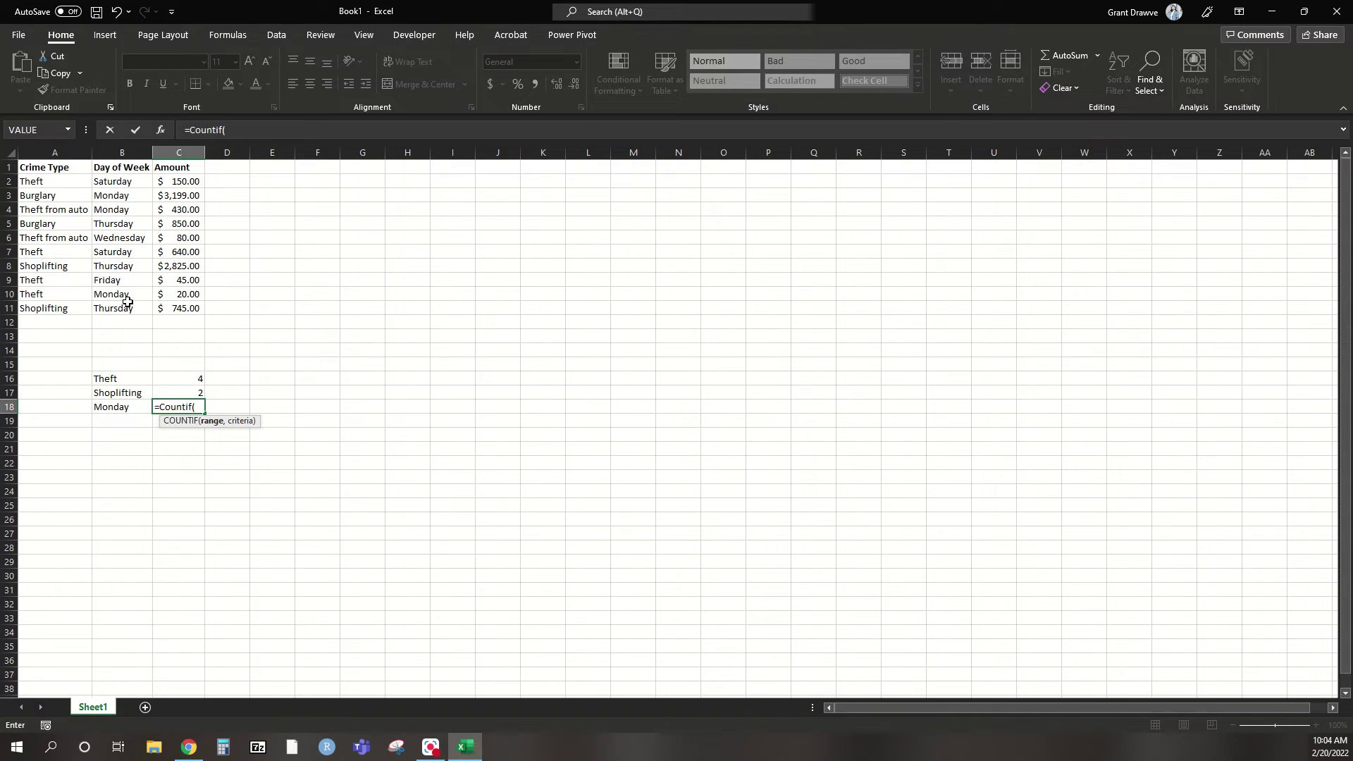
drag(131, 182, 119, 307)
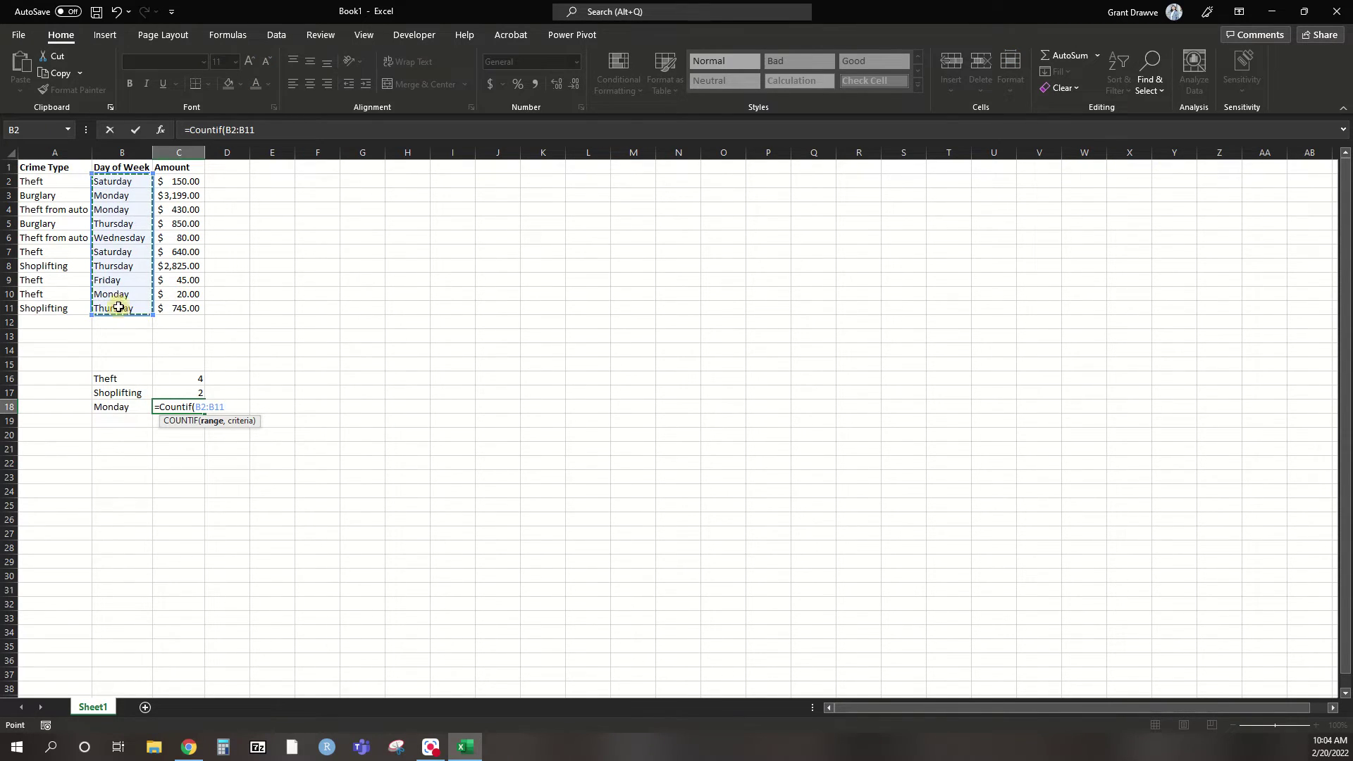
text(,"Monday")
key(Return)
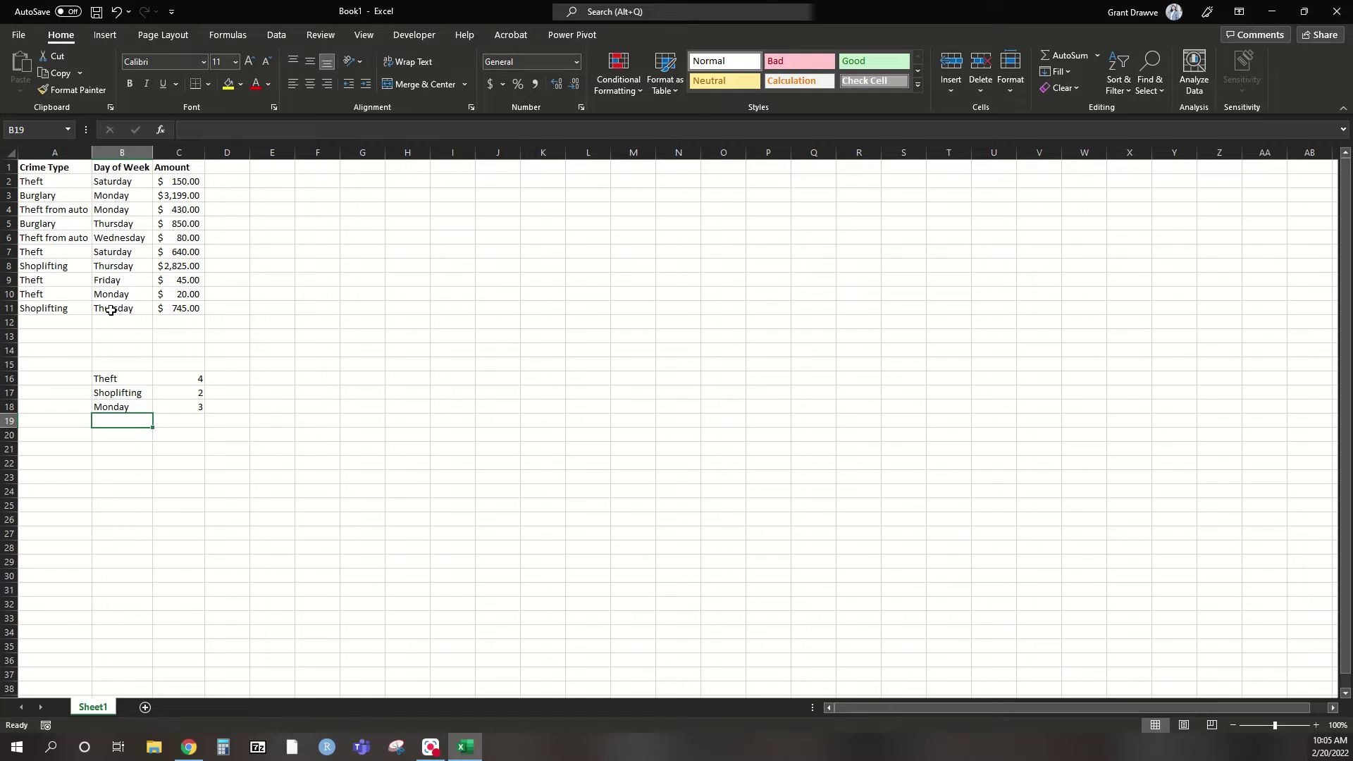
Label B19 Over 1000 and enter =COUNTIF(C2:C11,">1000") in C19, returning 2
text(Over 1000)
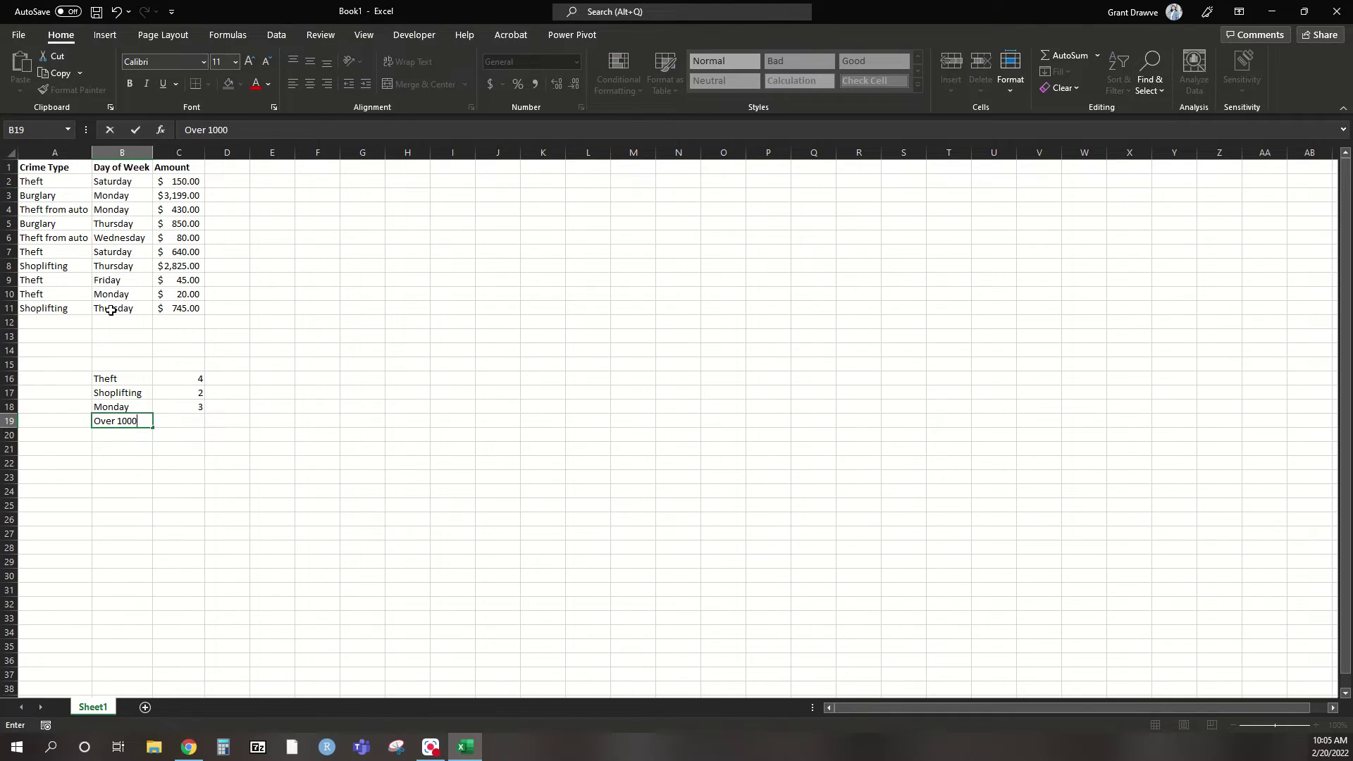
key(Tab)
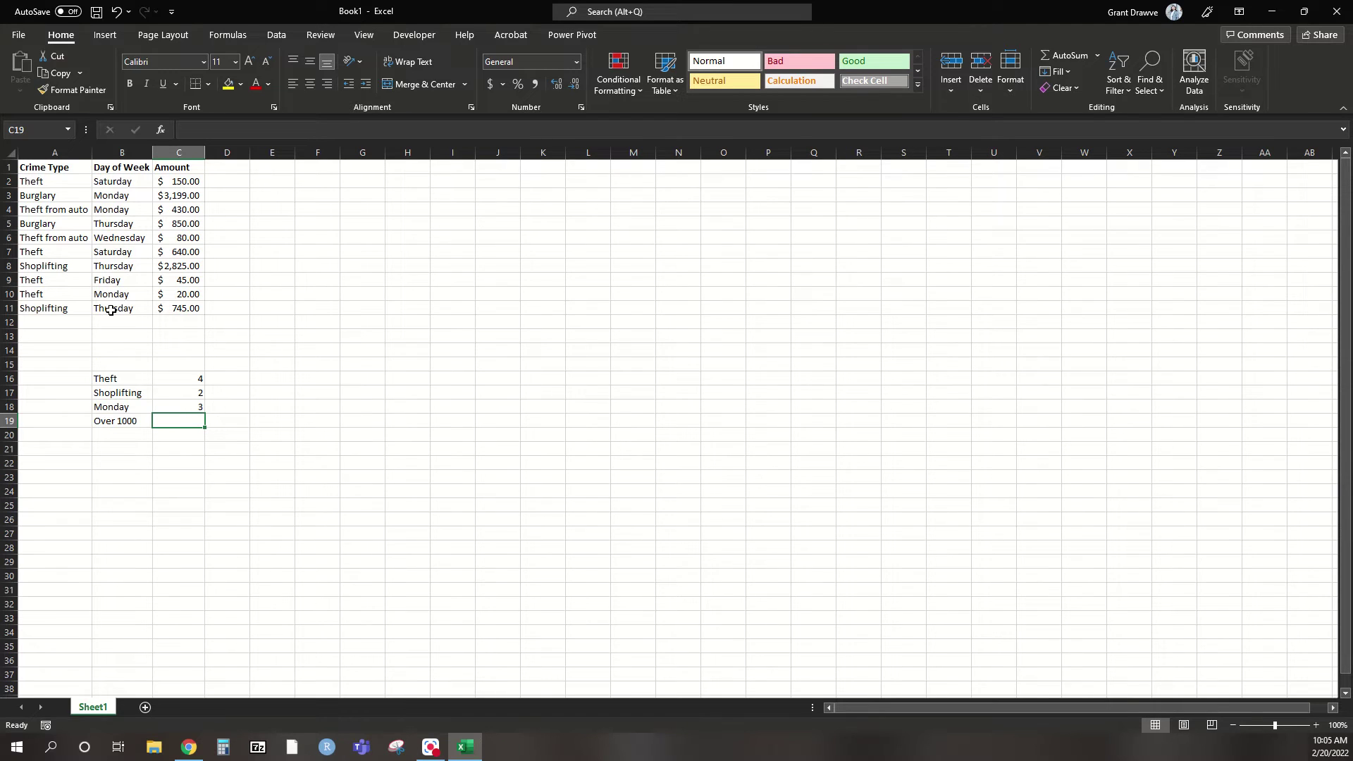
text(=countif()
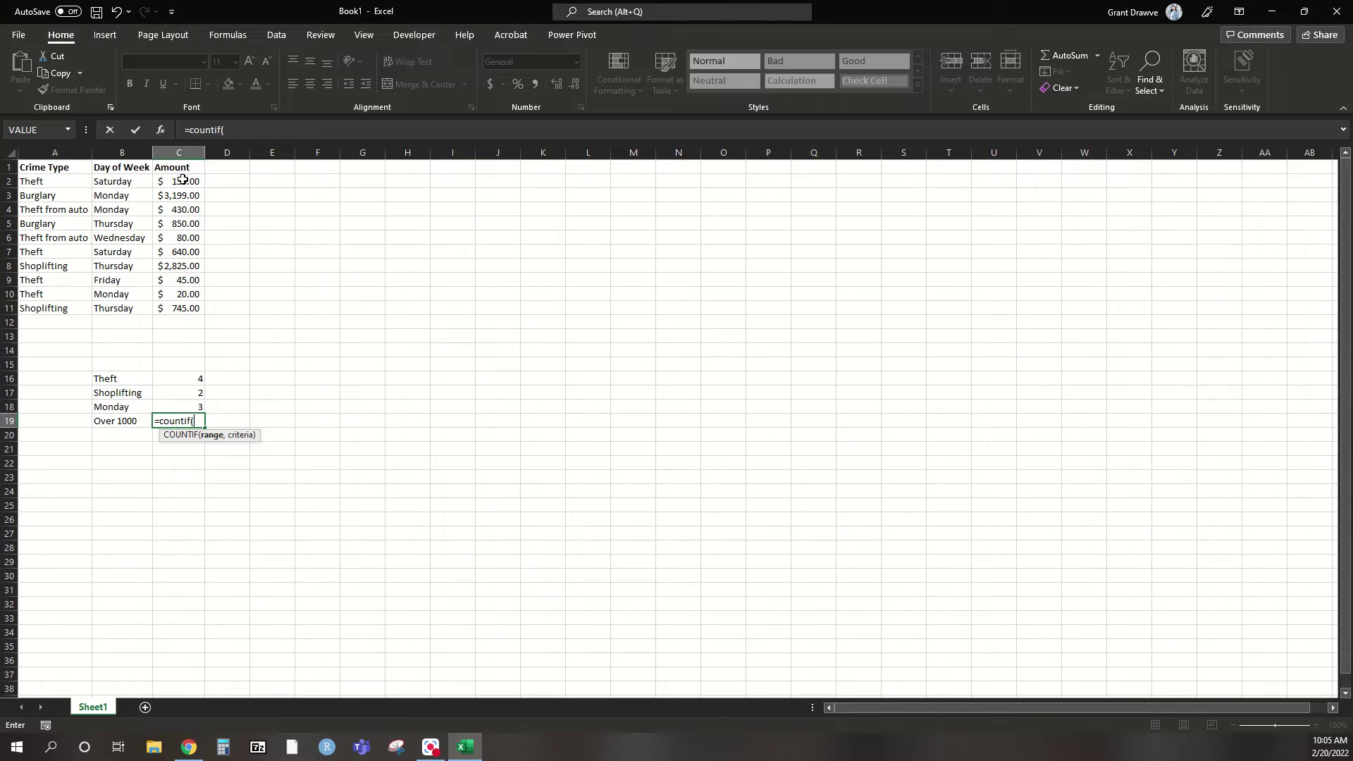
drag(181, 181, 174, 310)
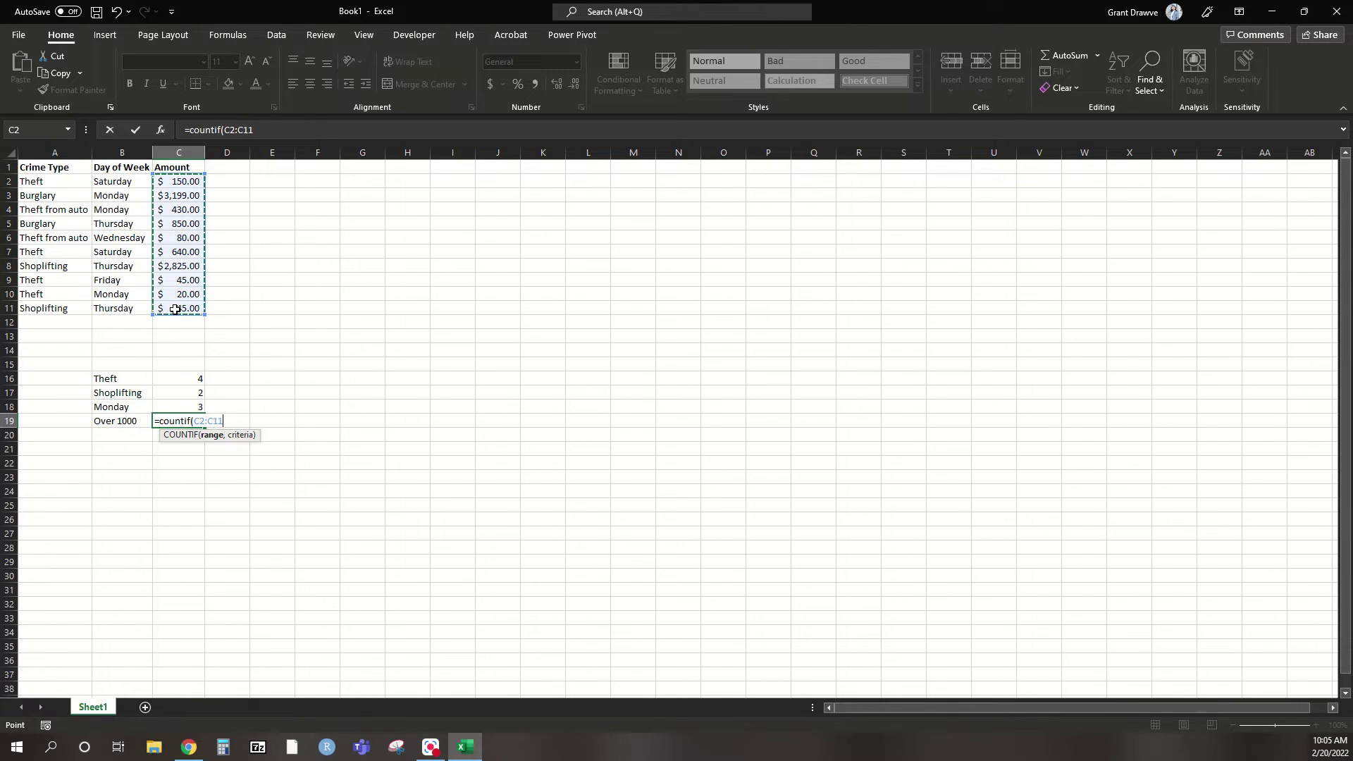
text(,)
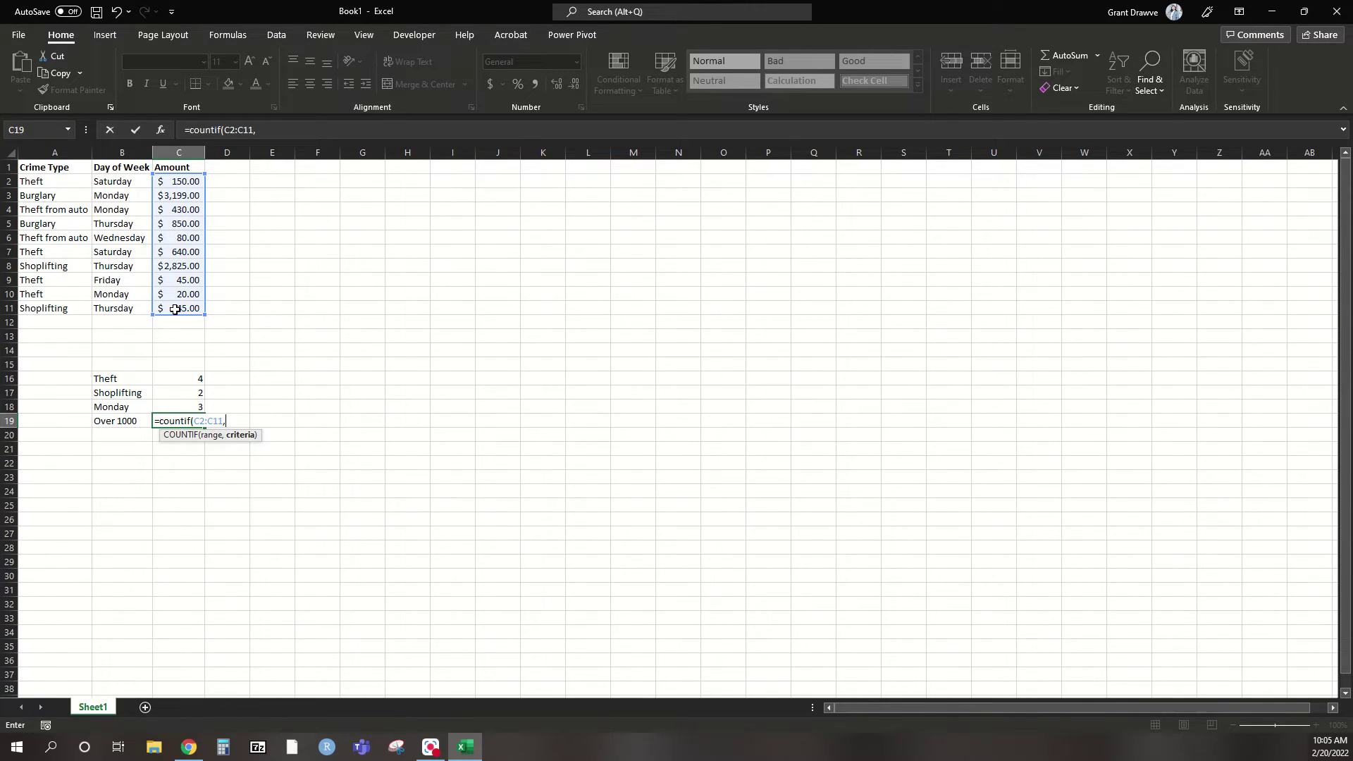
text(">1000)"))
key(Return)
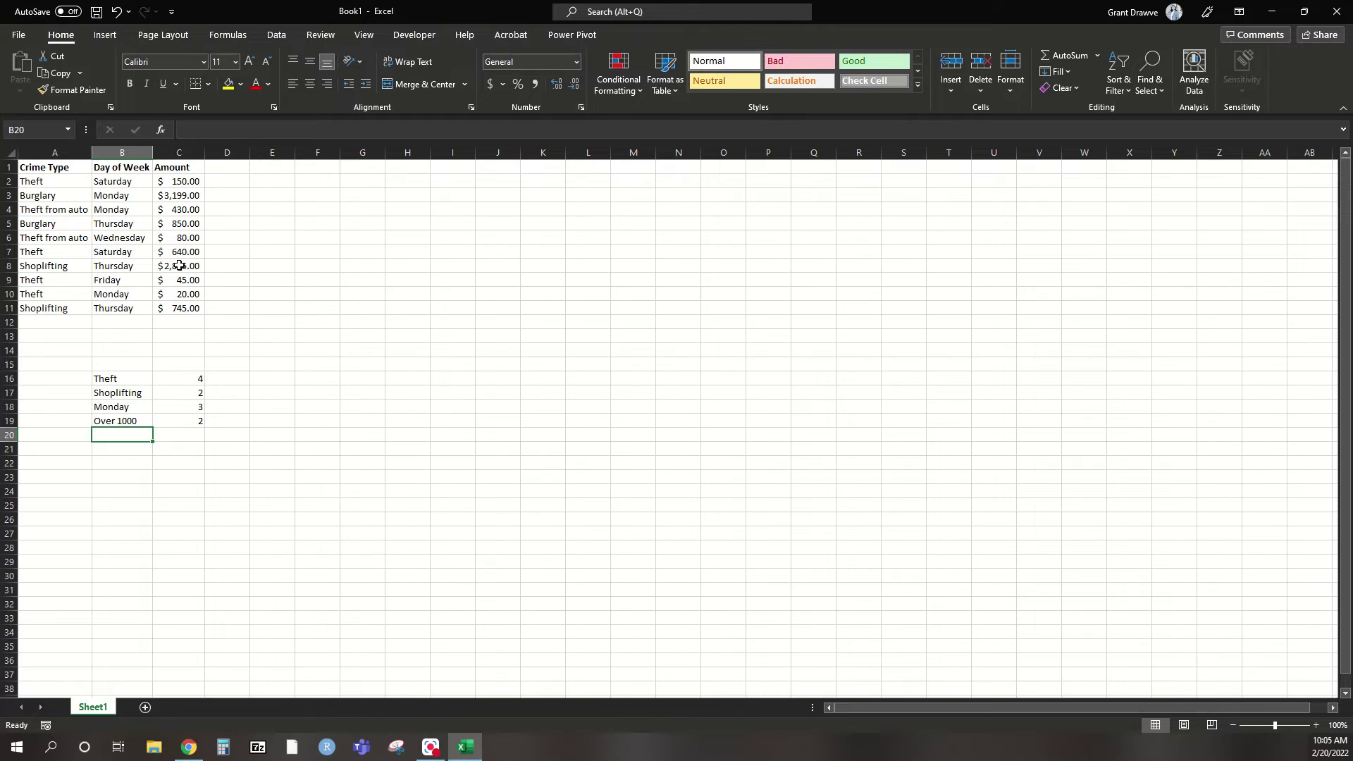
click(174, 418)
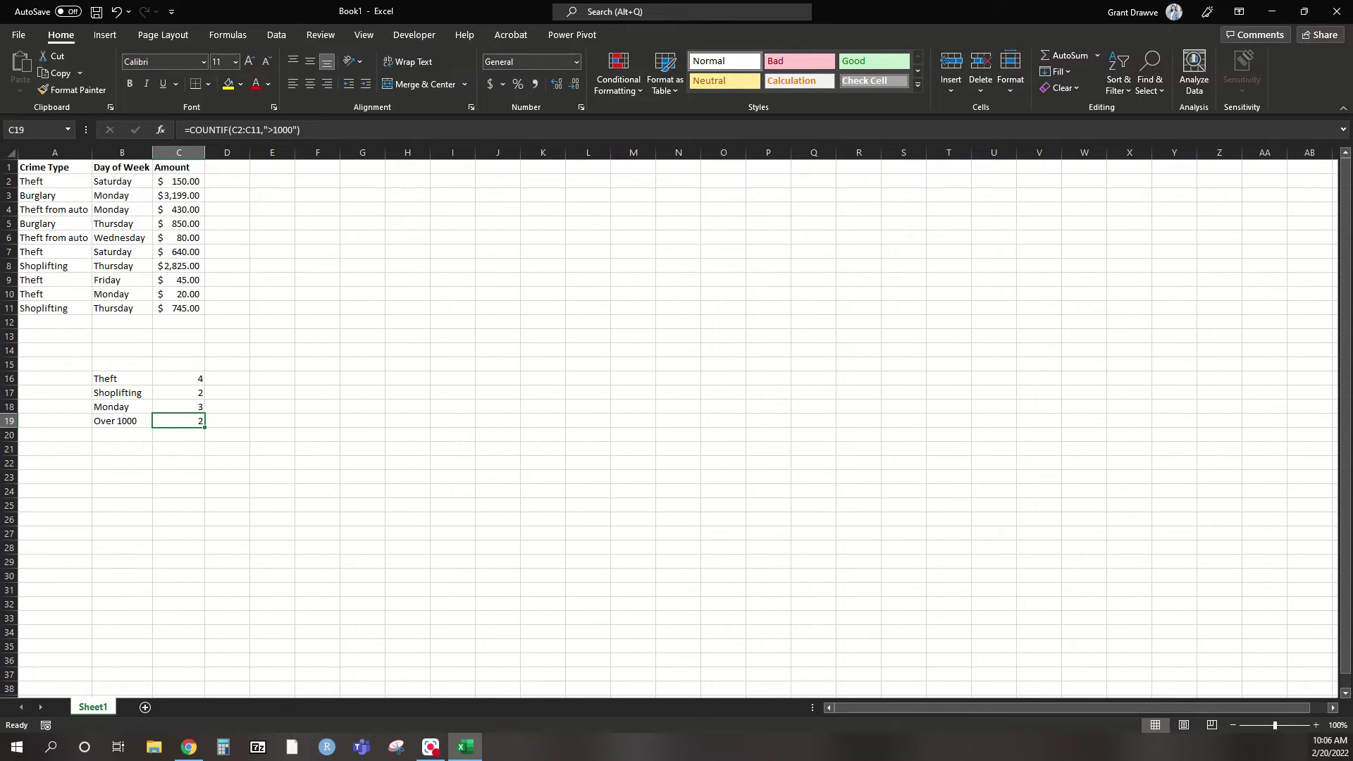
key(alt+Tab)
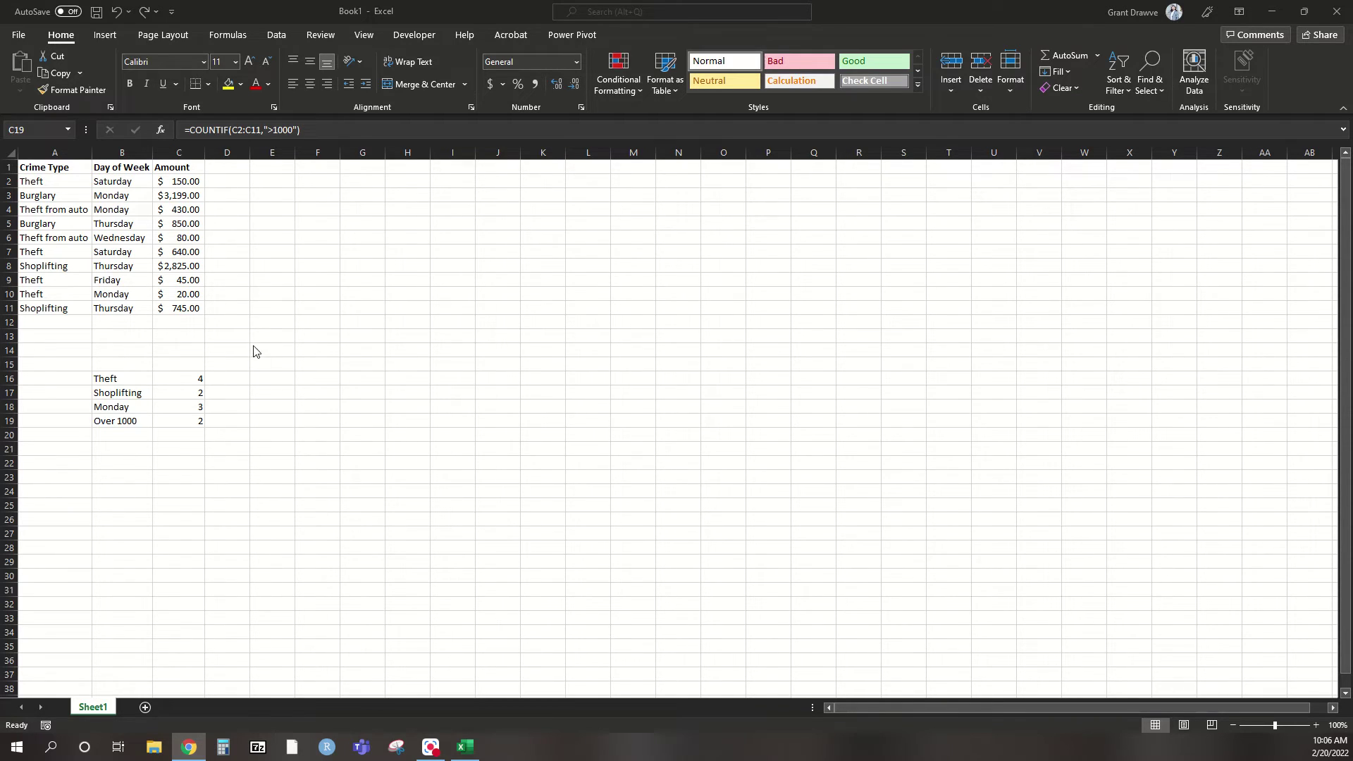
Title B15 COUNT, enter SUM in H4 and Theft Amount in H5, and autofit column H
click(123, 362)
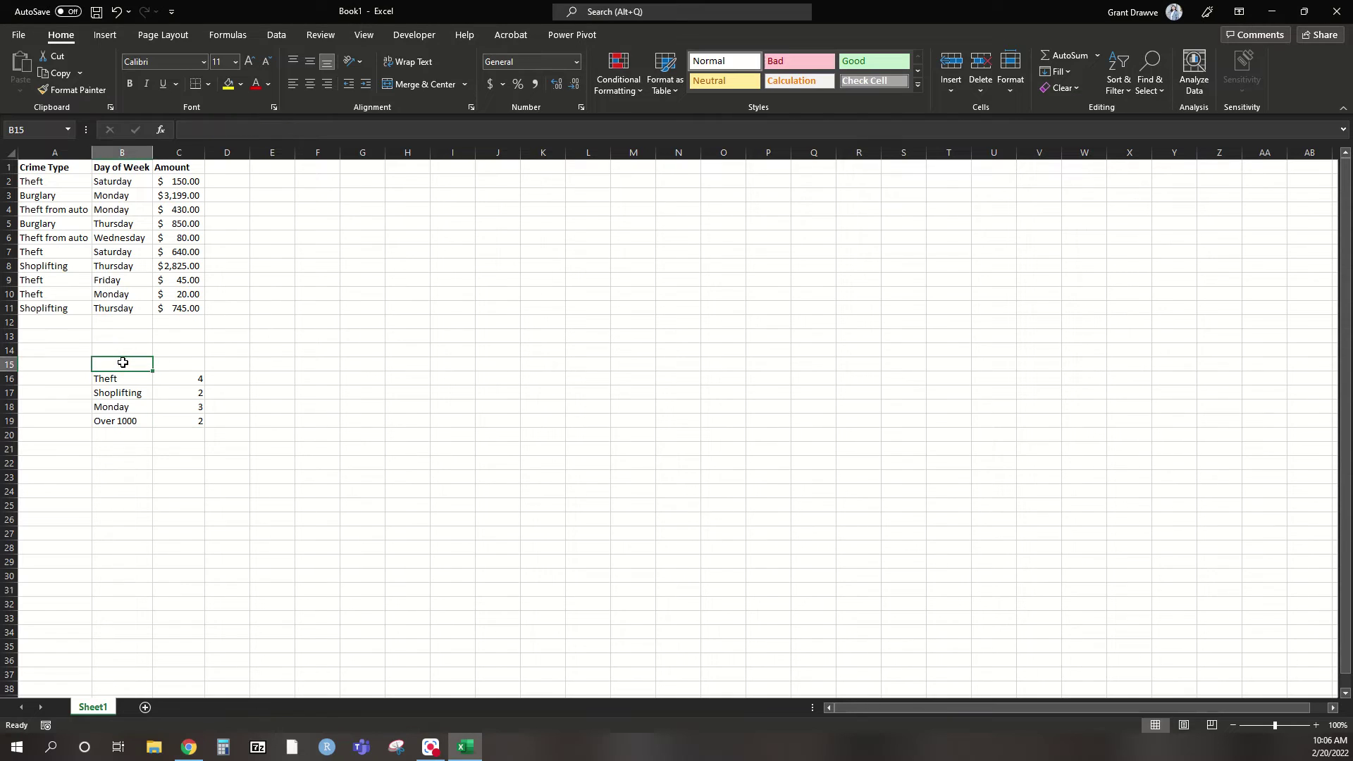
text(COUNT)
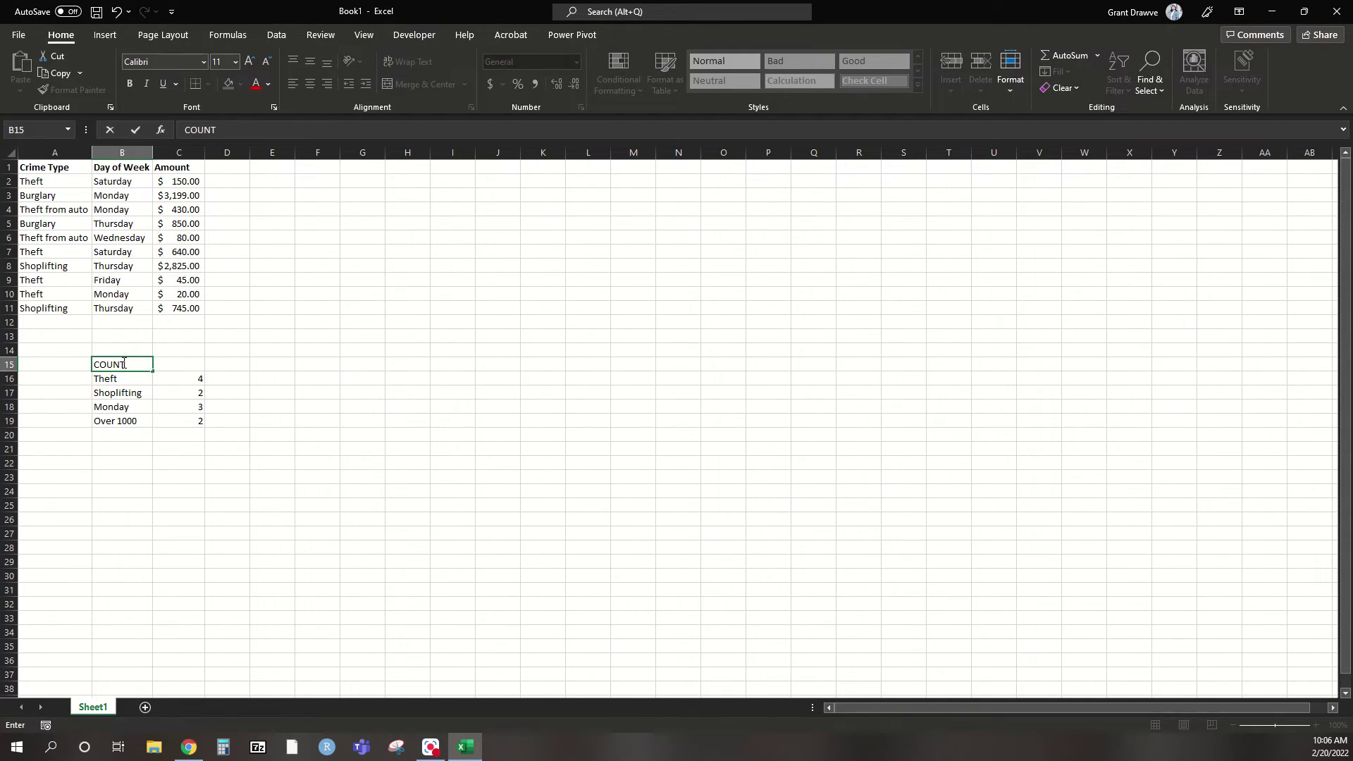
click(406, 210)
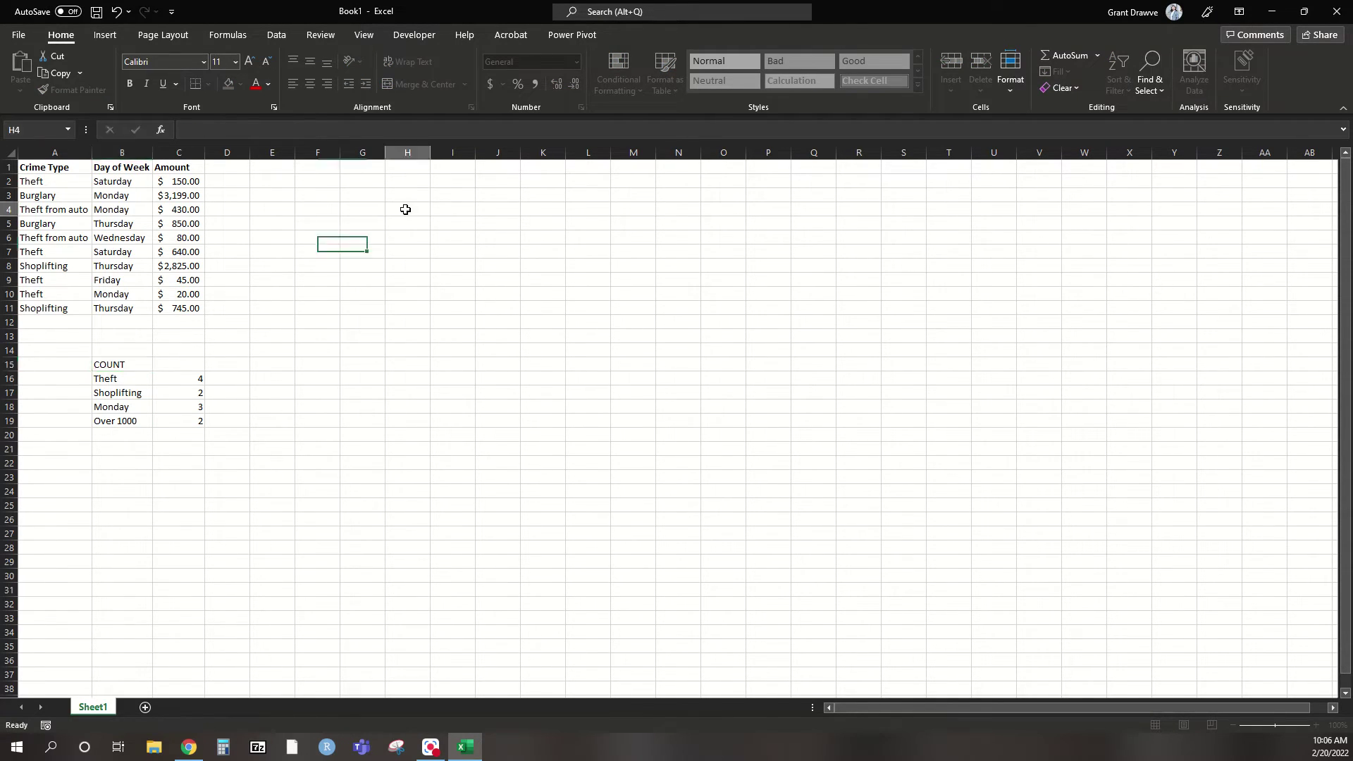
text(SUM)
key(Return)
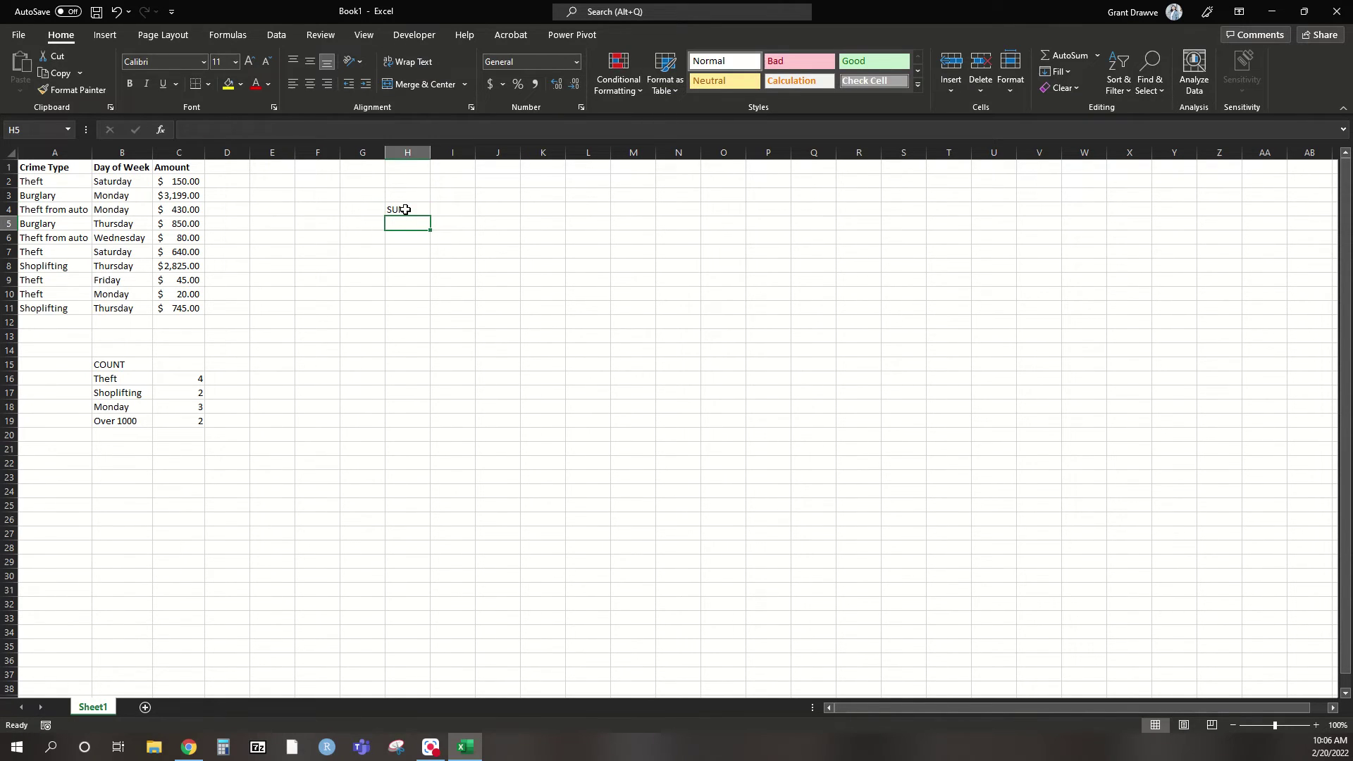
text(Theft Amount)
key(Return)
double_click(430, 155)
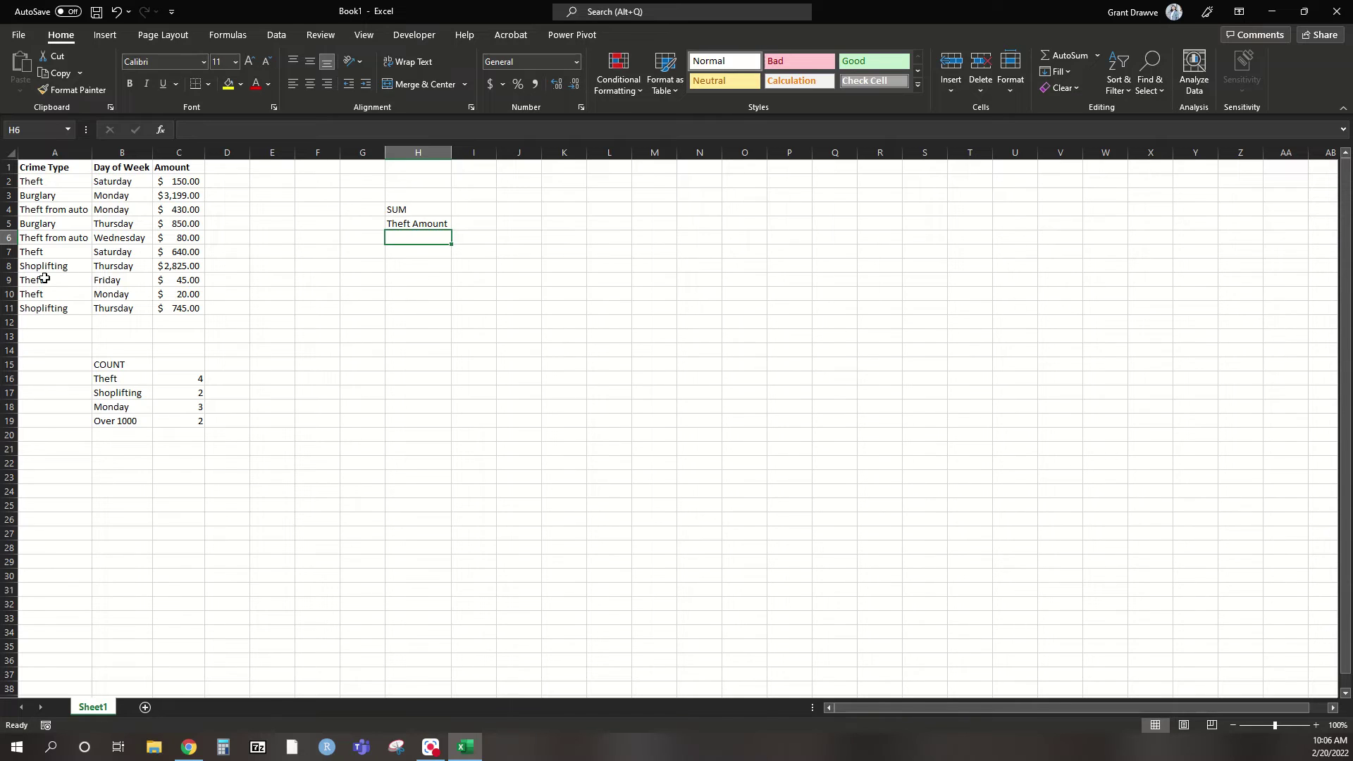
click(475, 220)
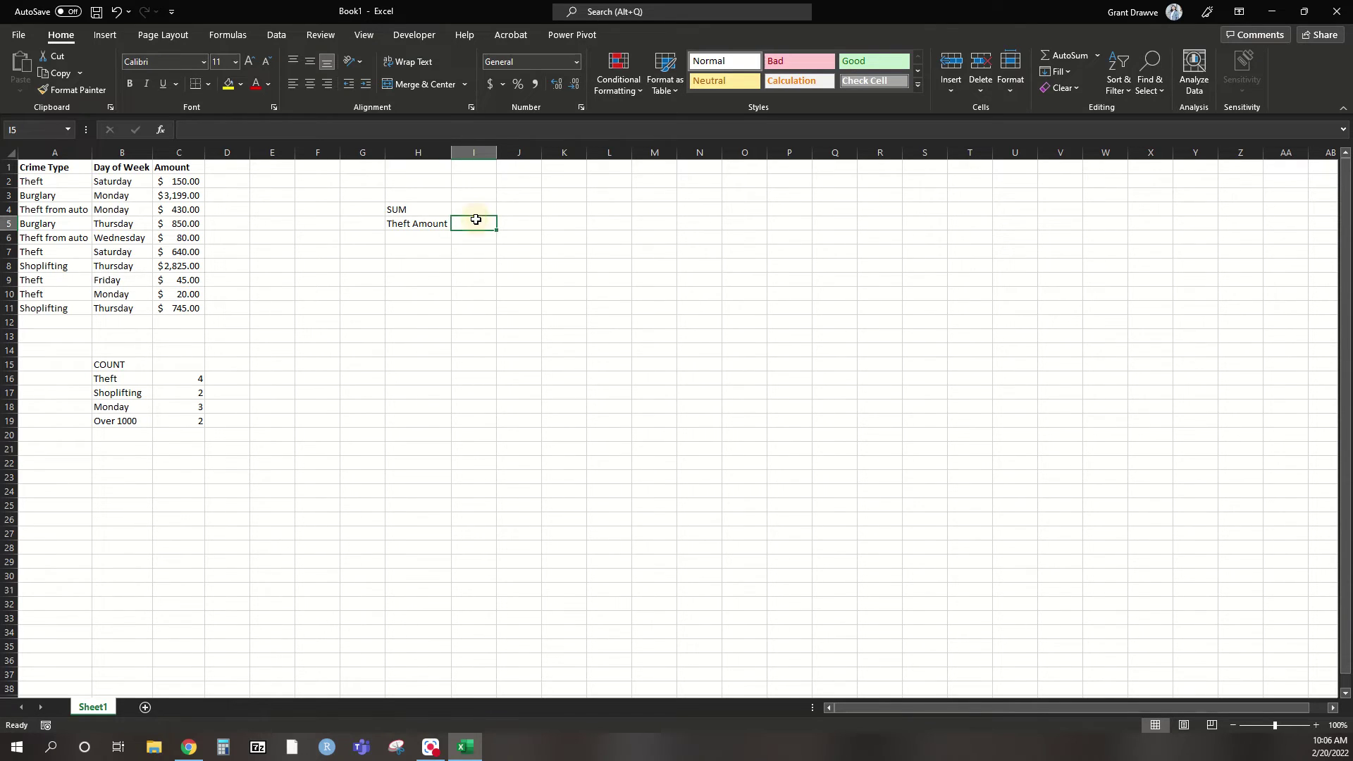
Enter =SUMIF(A2:A11,"Theft",C2:C11) in I5, totalling the Theft amounts to 855
text(=sumif)
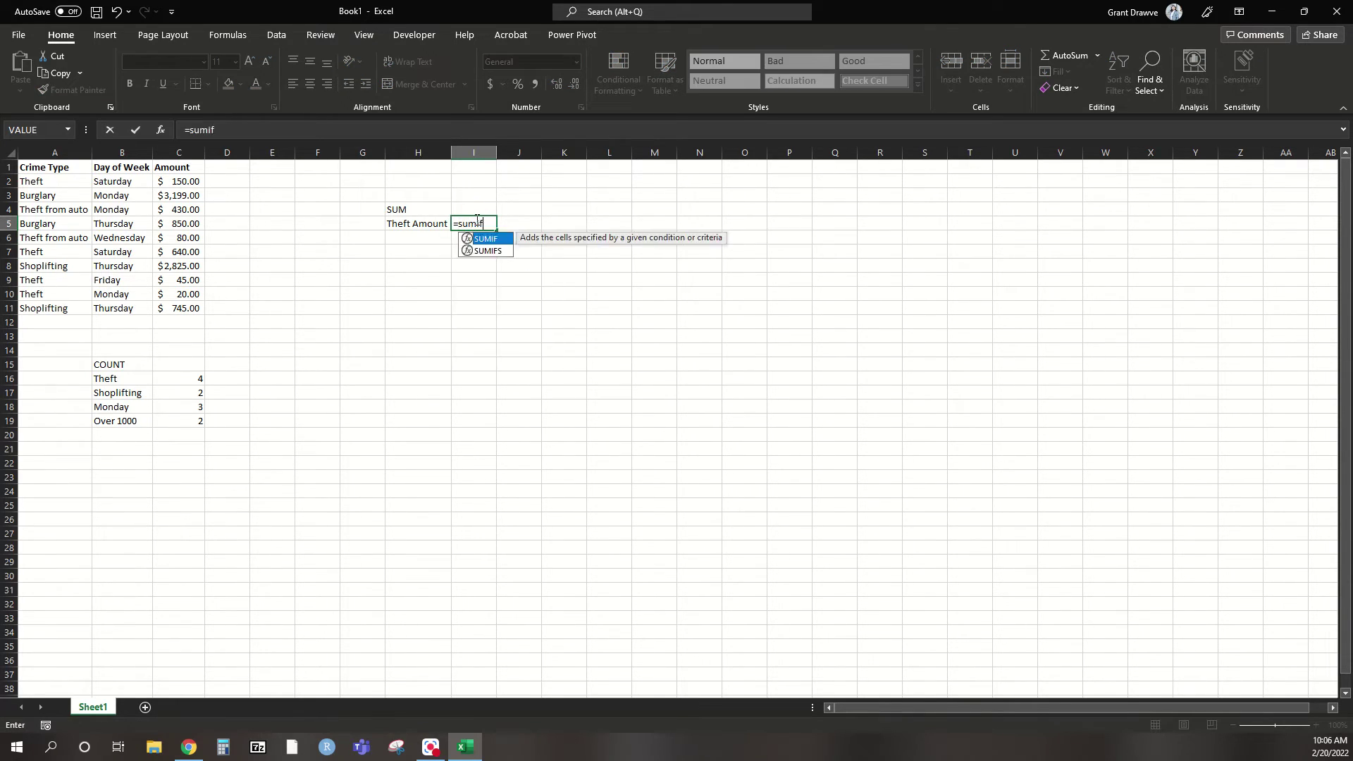
text(()
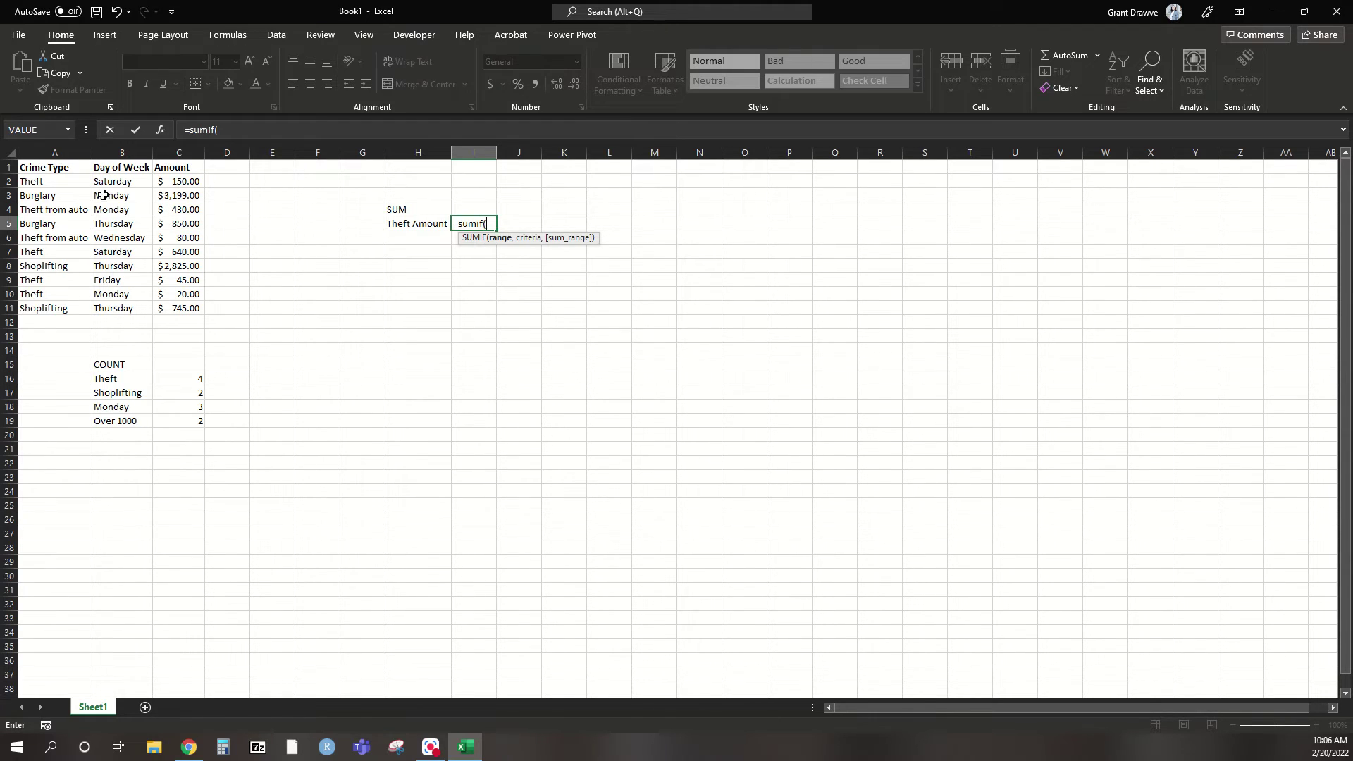
drag(55, 181, 55, 318)
text(,"Theft")
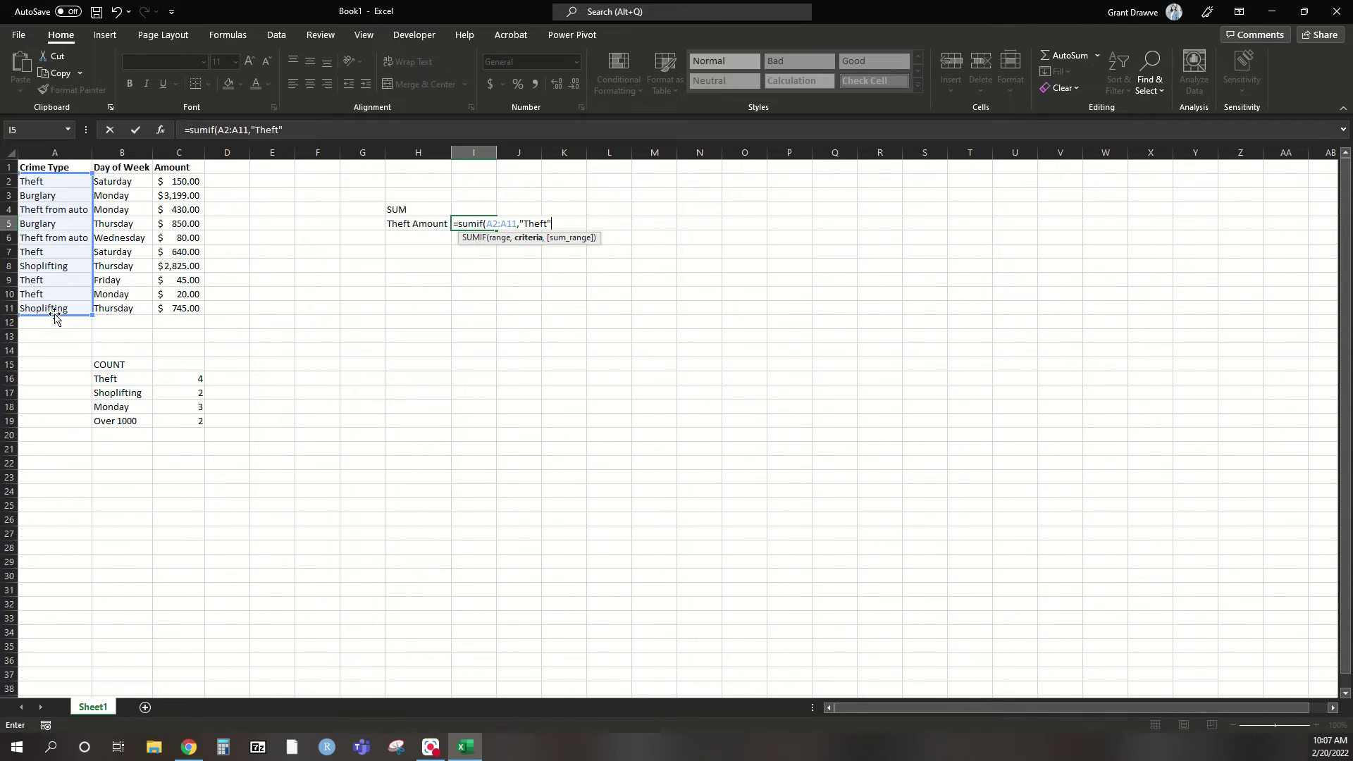
text(,)
drag(183, 182, 166, 308)
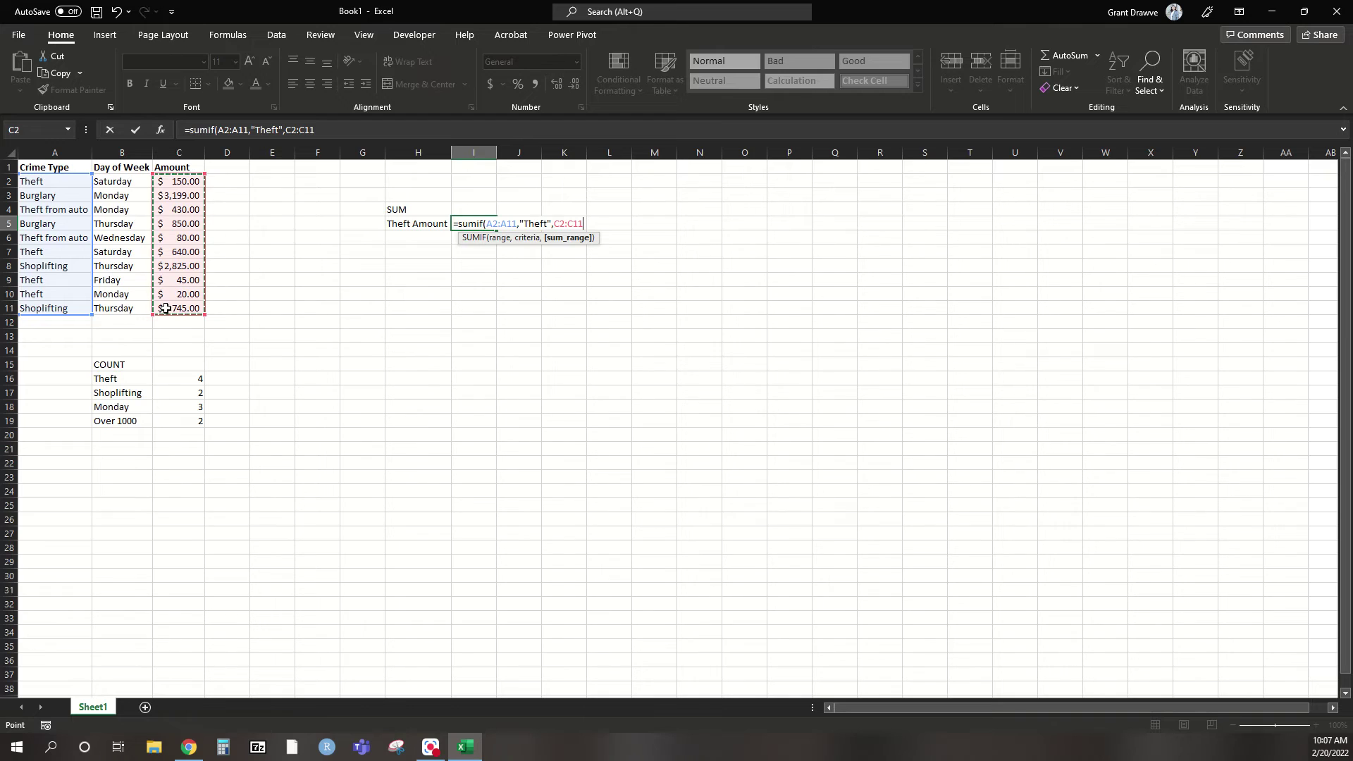
text())
key(Return)
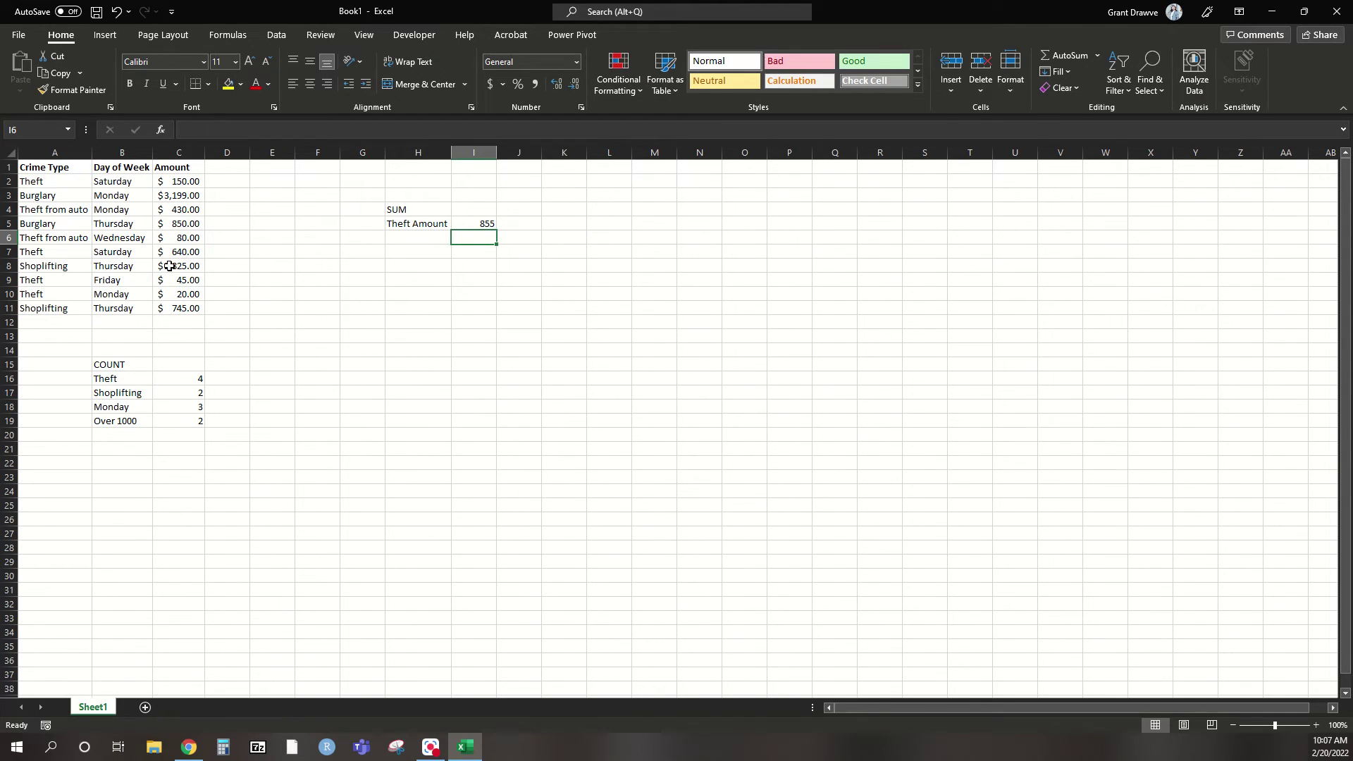
Enter =C2+C7+C9+C10 in J5 to add the four Theft amounts by hand
click(517, 223)
text(=)
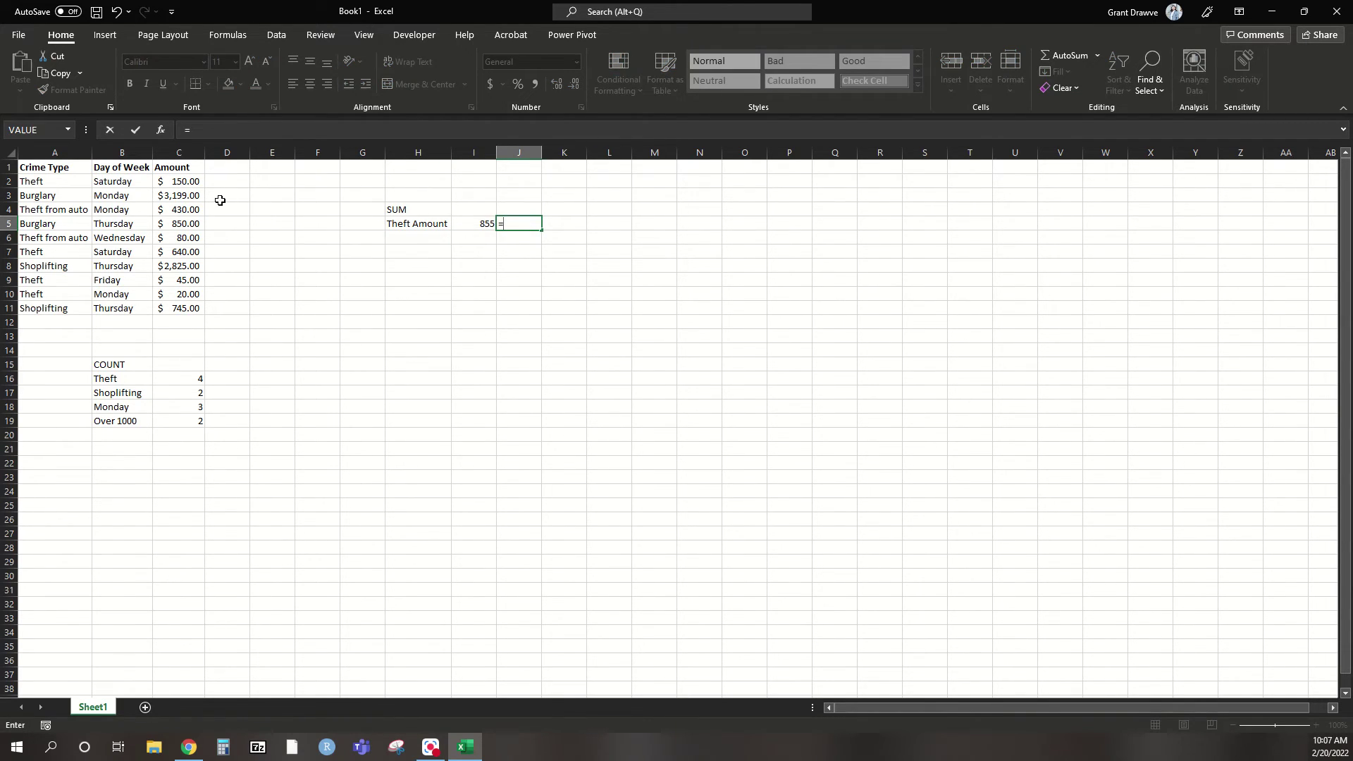
click(182, 181)
text(+)
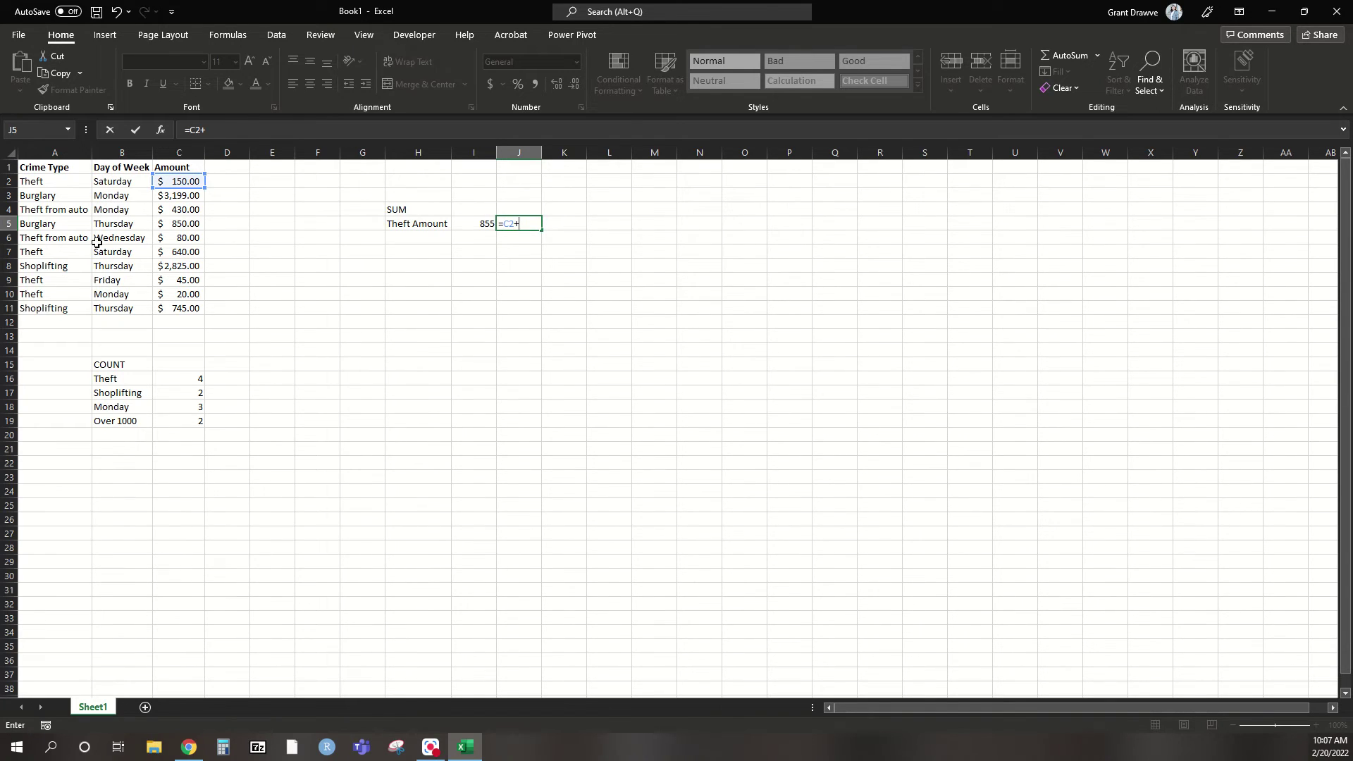
click(189, 254)
text(+)
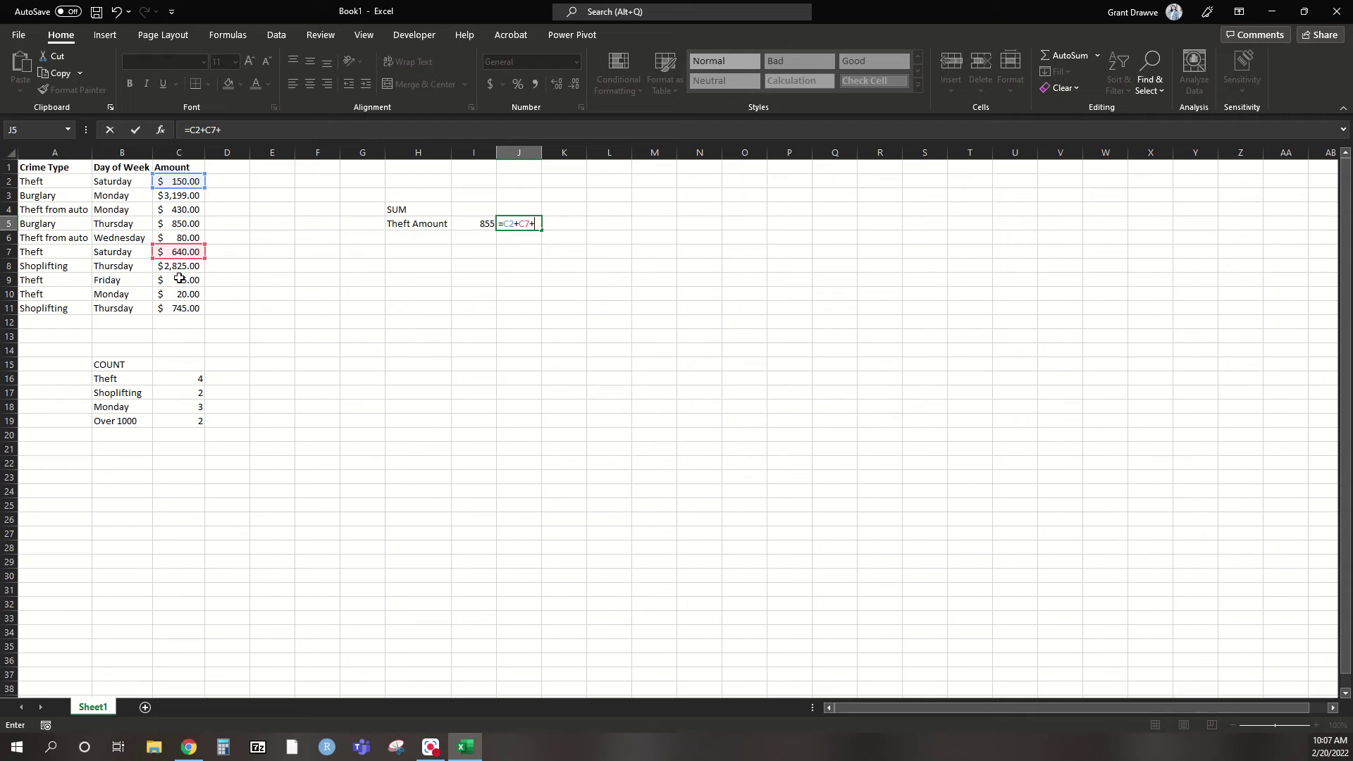
click(181, 280)
text(+)
click(181, 297)
key(Return)
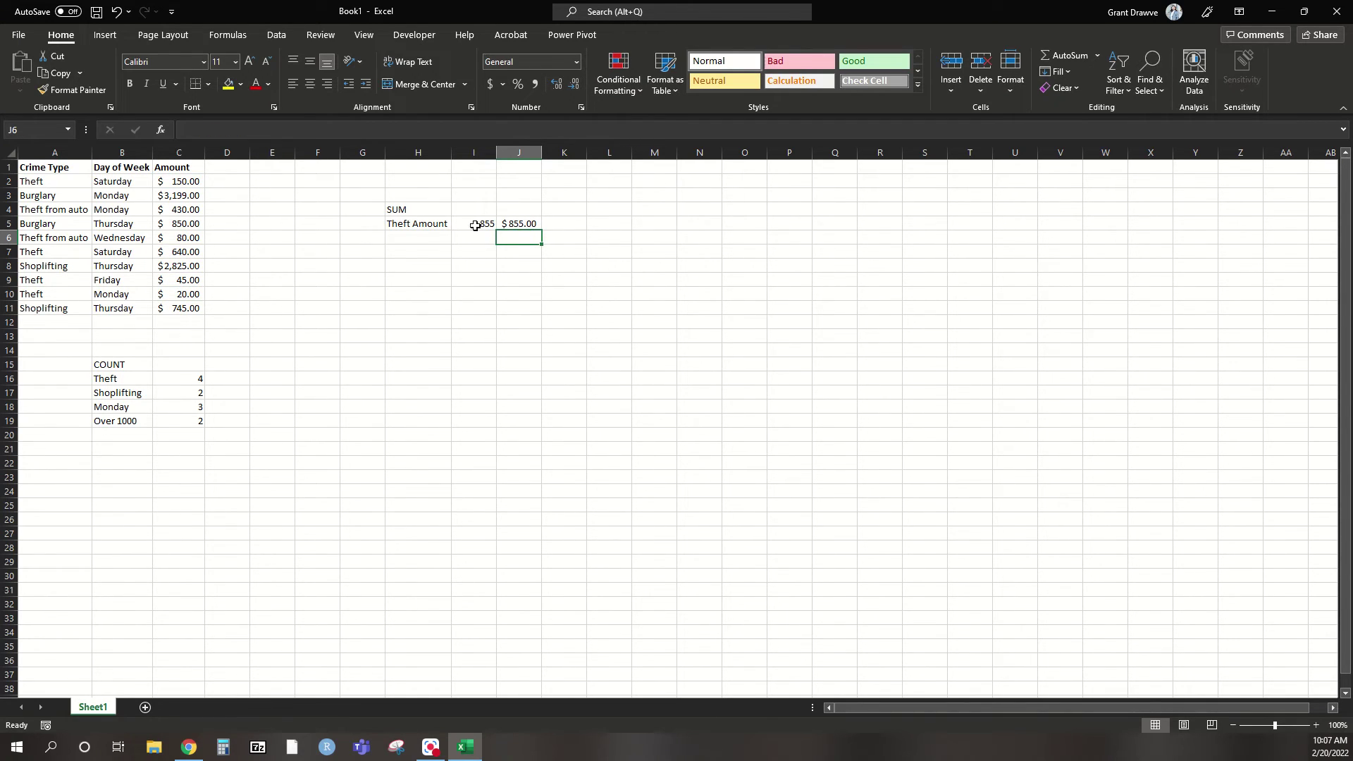
Compare the manual sum formula in J5 with the SUMIF total in I5
click(519, 224)
click(474, 224)
click(519, 224)
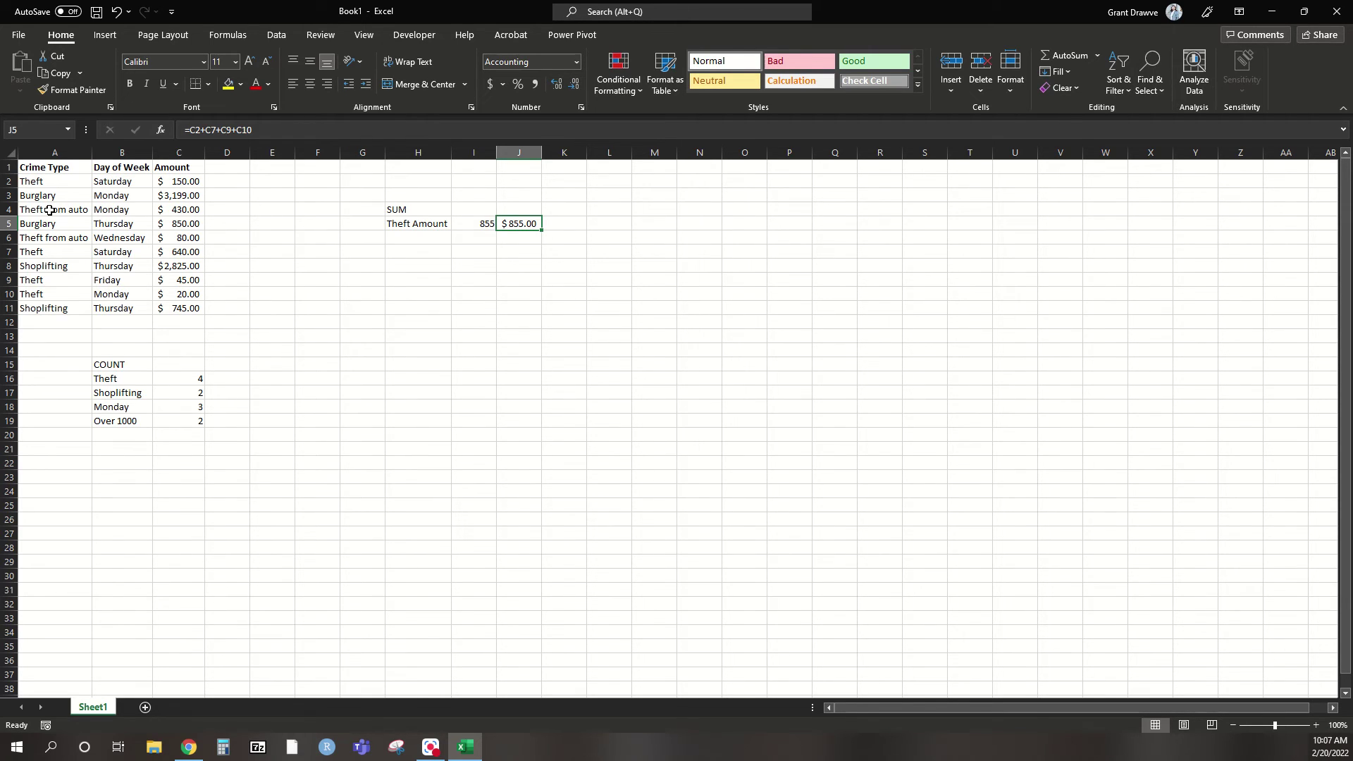
click(264, 131)
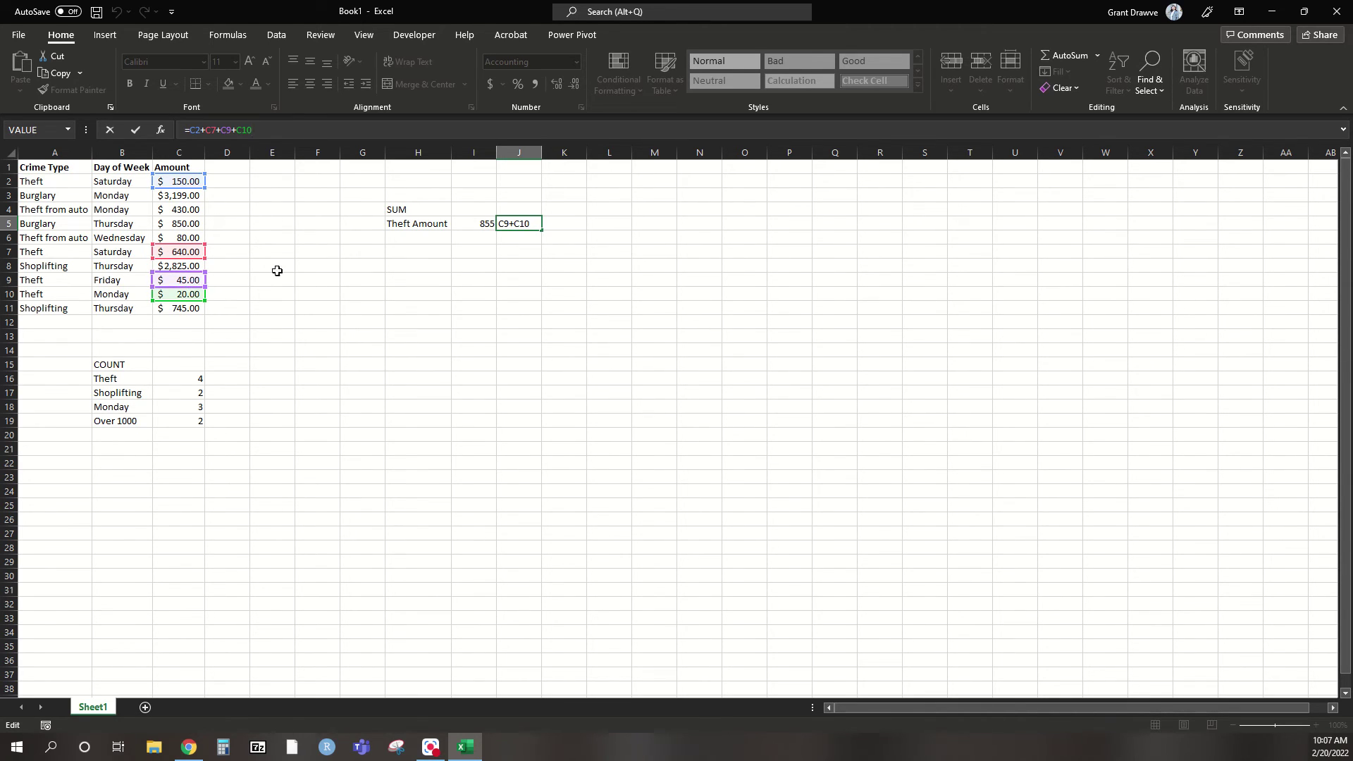
Label H6 Thursday and enter =SUMIF(B2:B11,"Thursday",C2:C11) in I6, returning 4420
click(402, 235)
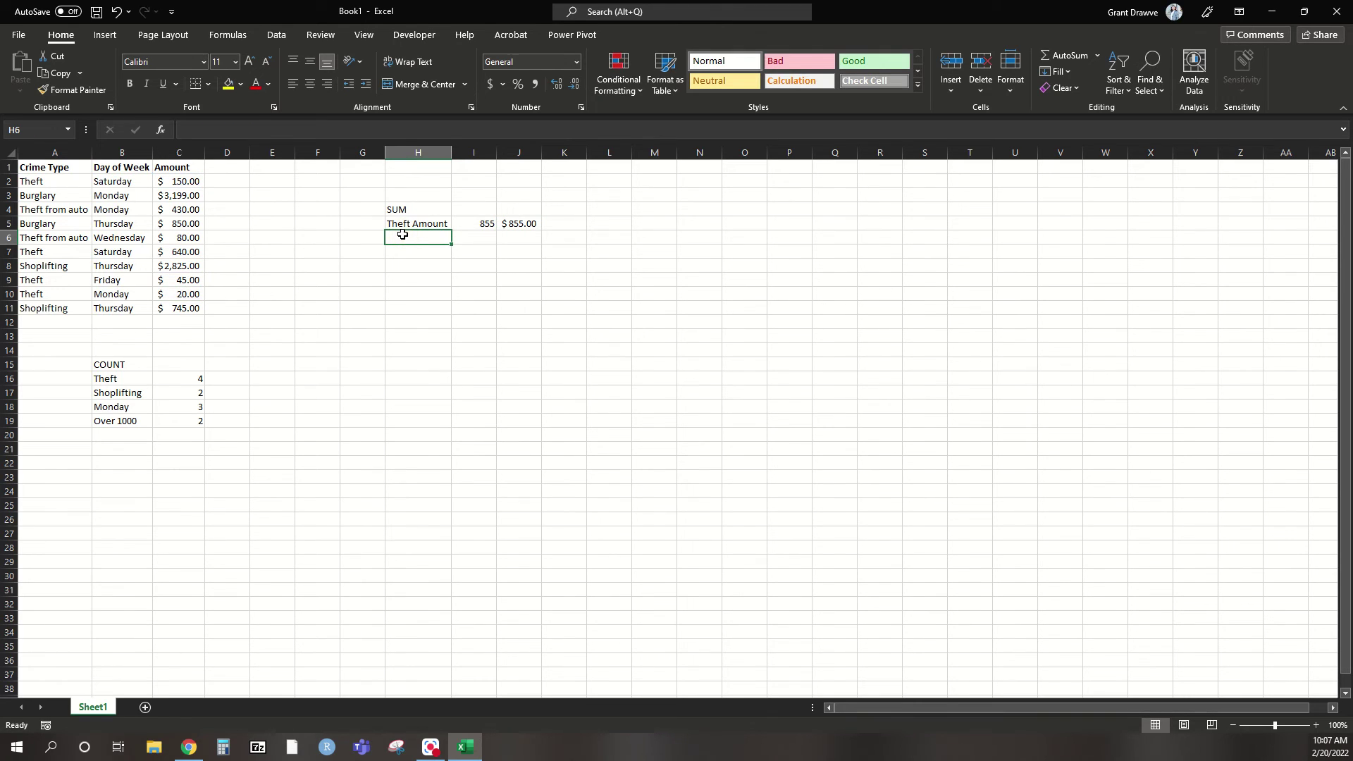
text(=)
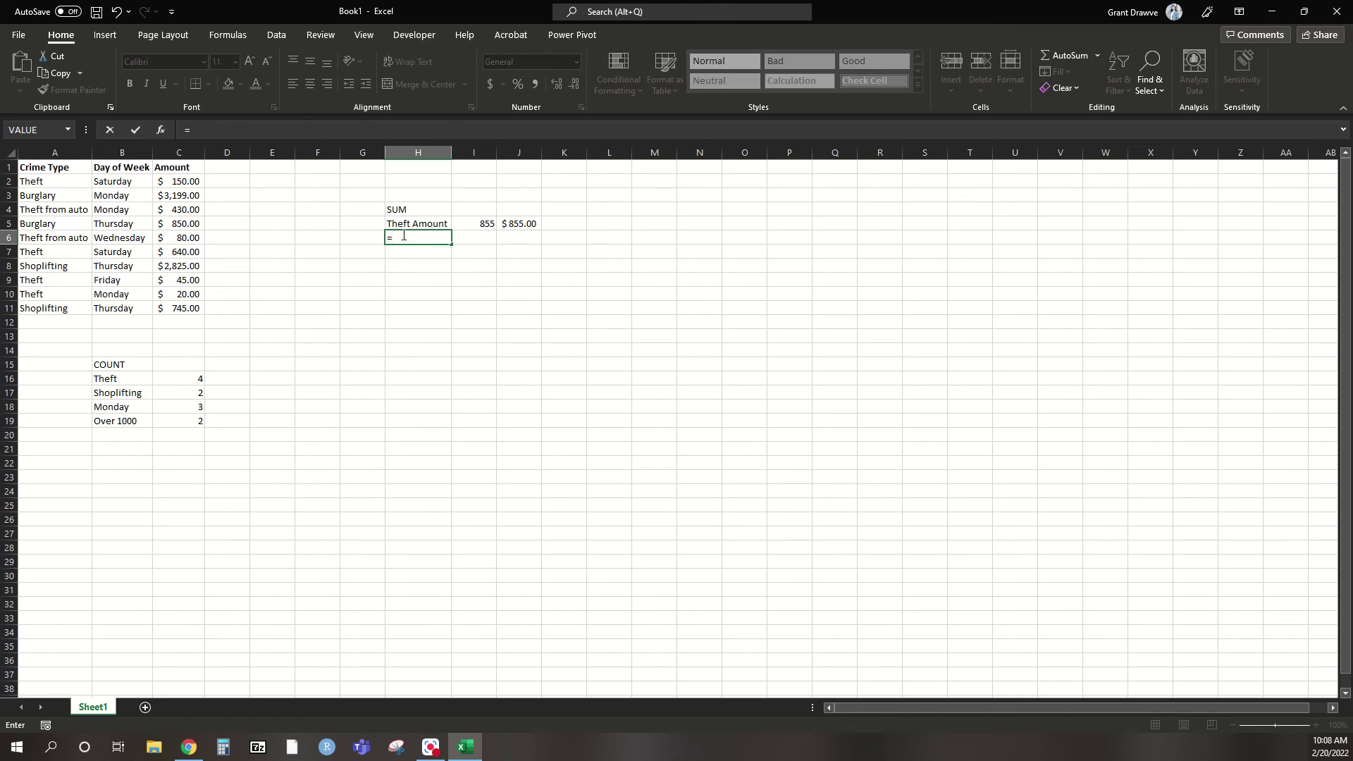
key(BackSpace)
text(Thursa)
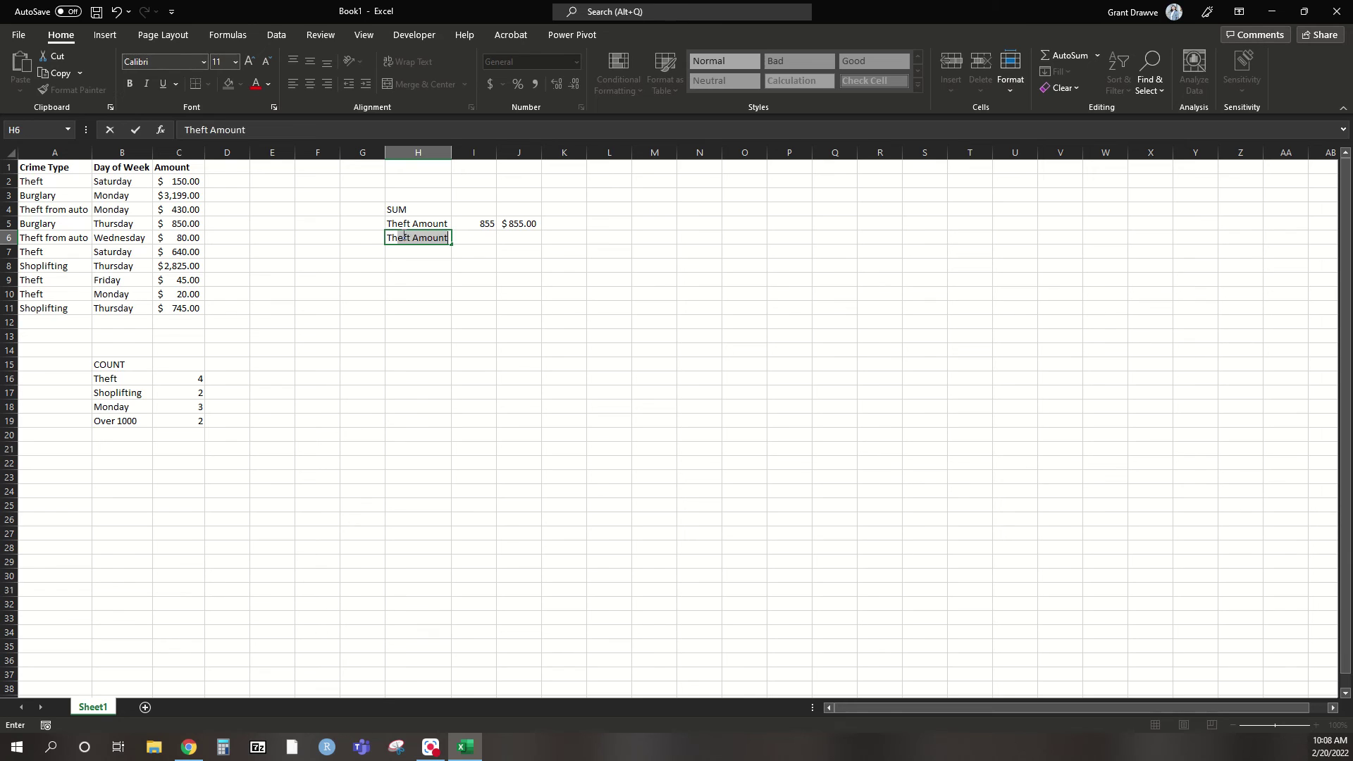
key(BackSpace)
text(day)
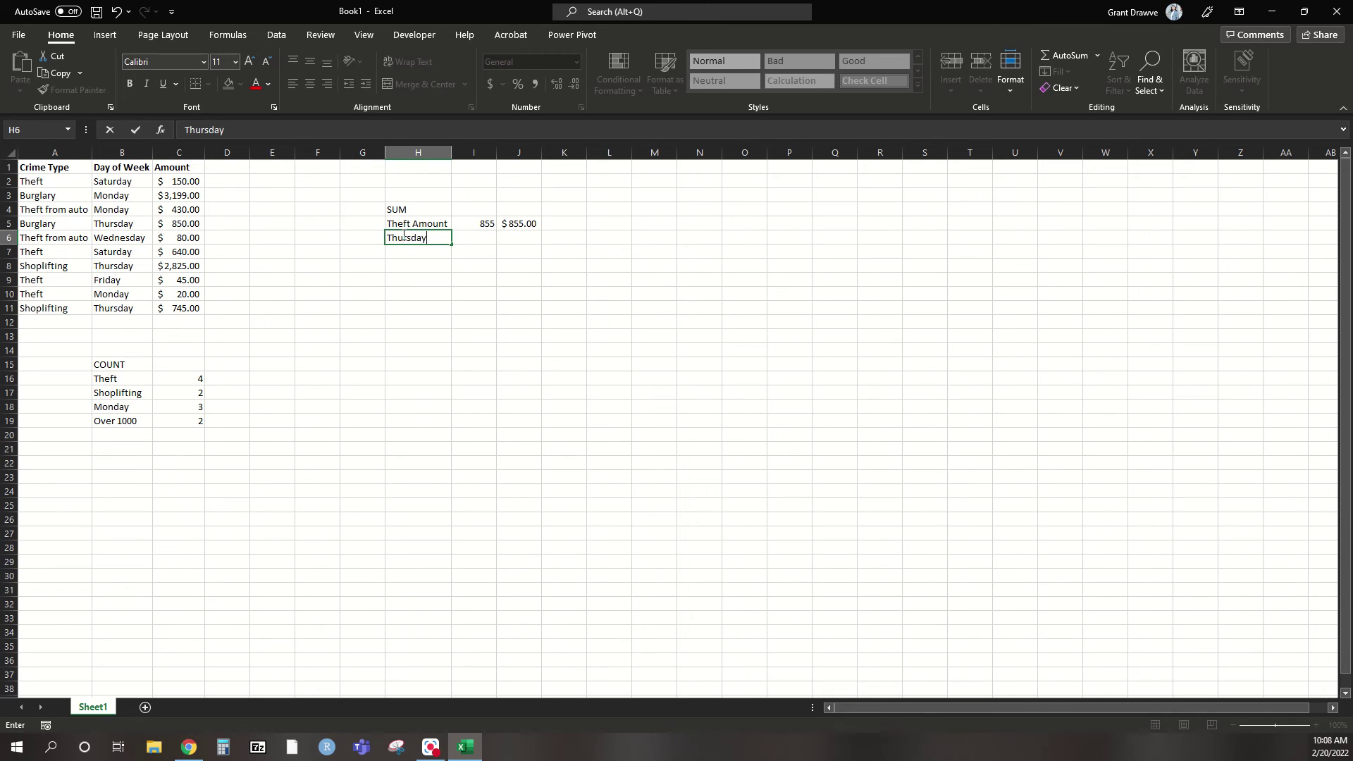
key(Tab)
text(=sumif()
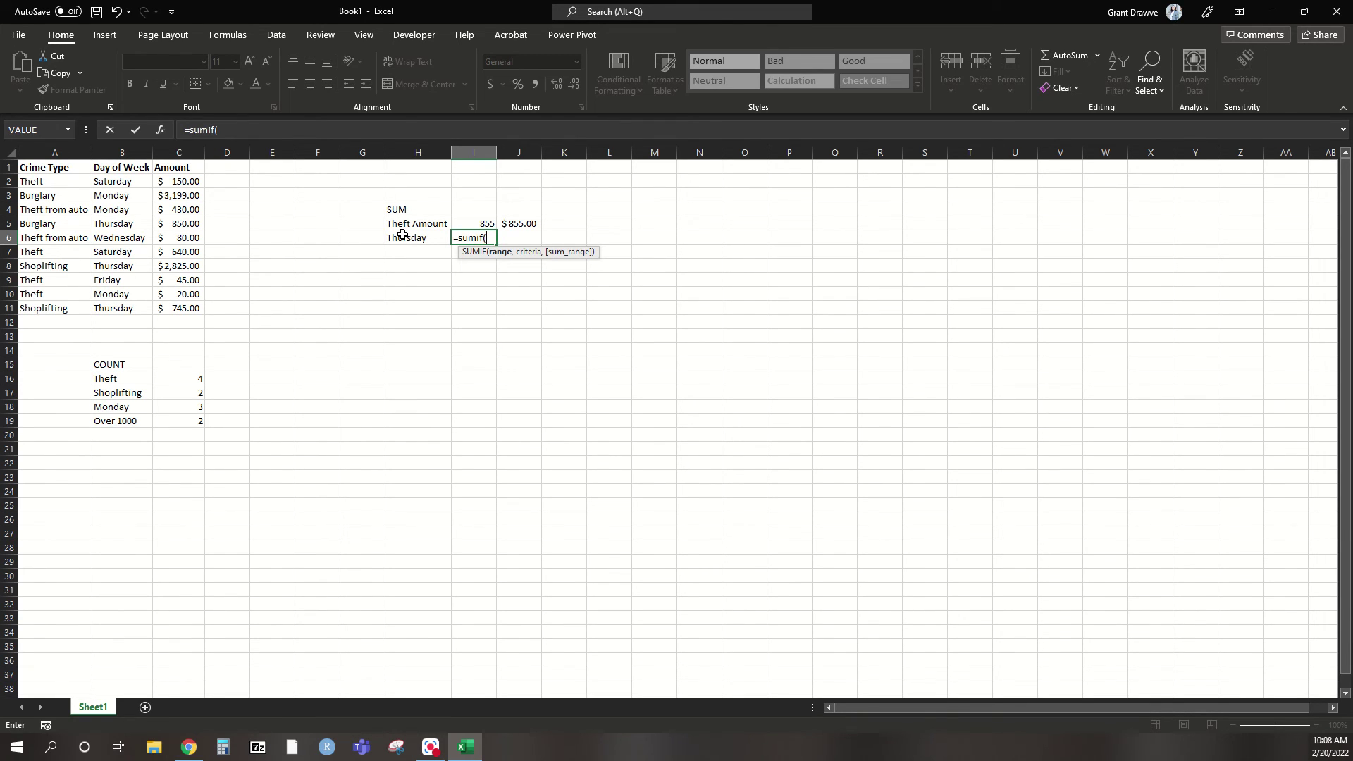
drag(121, 181, 123, 315)
text(,"Thursday)
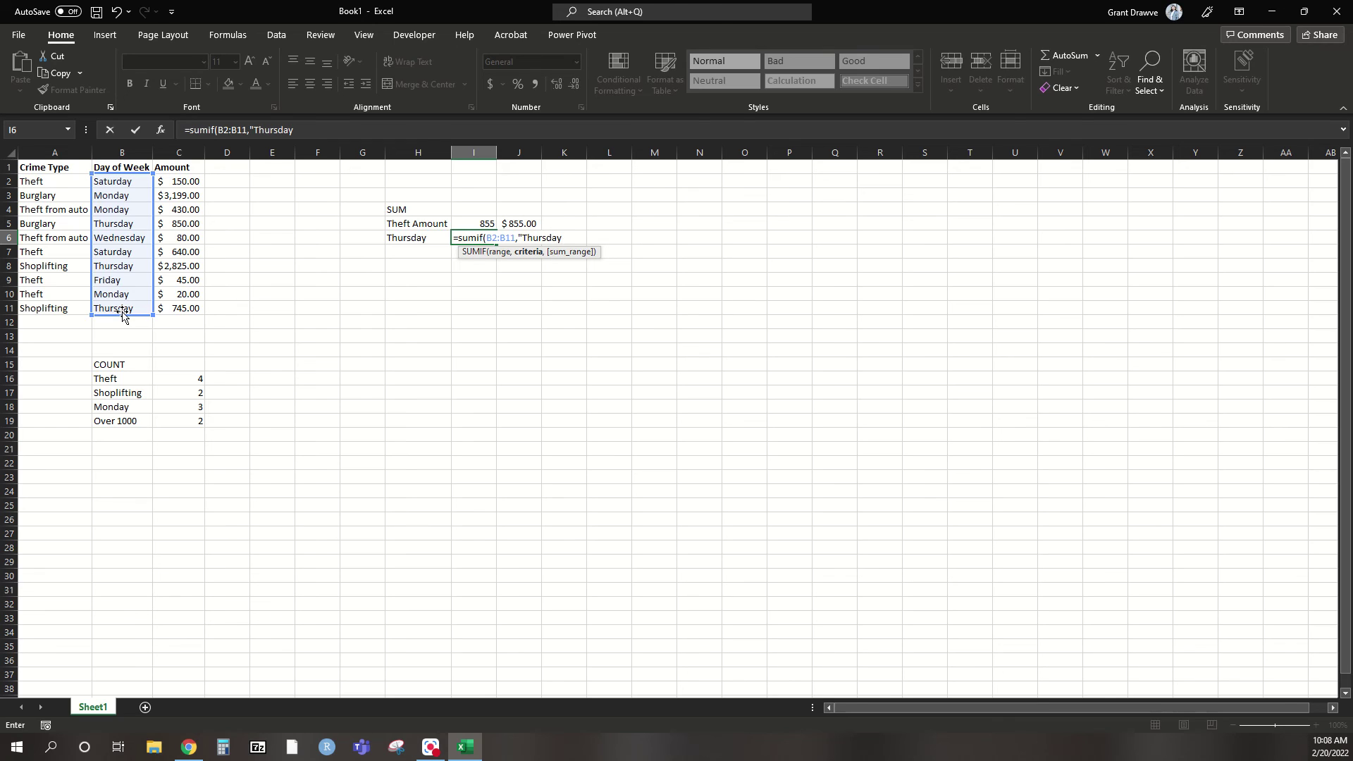
text(",)
drag(176, 182, 191, 308)
key(Return)
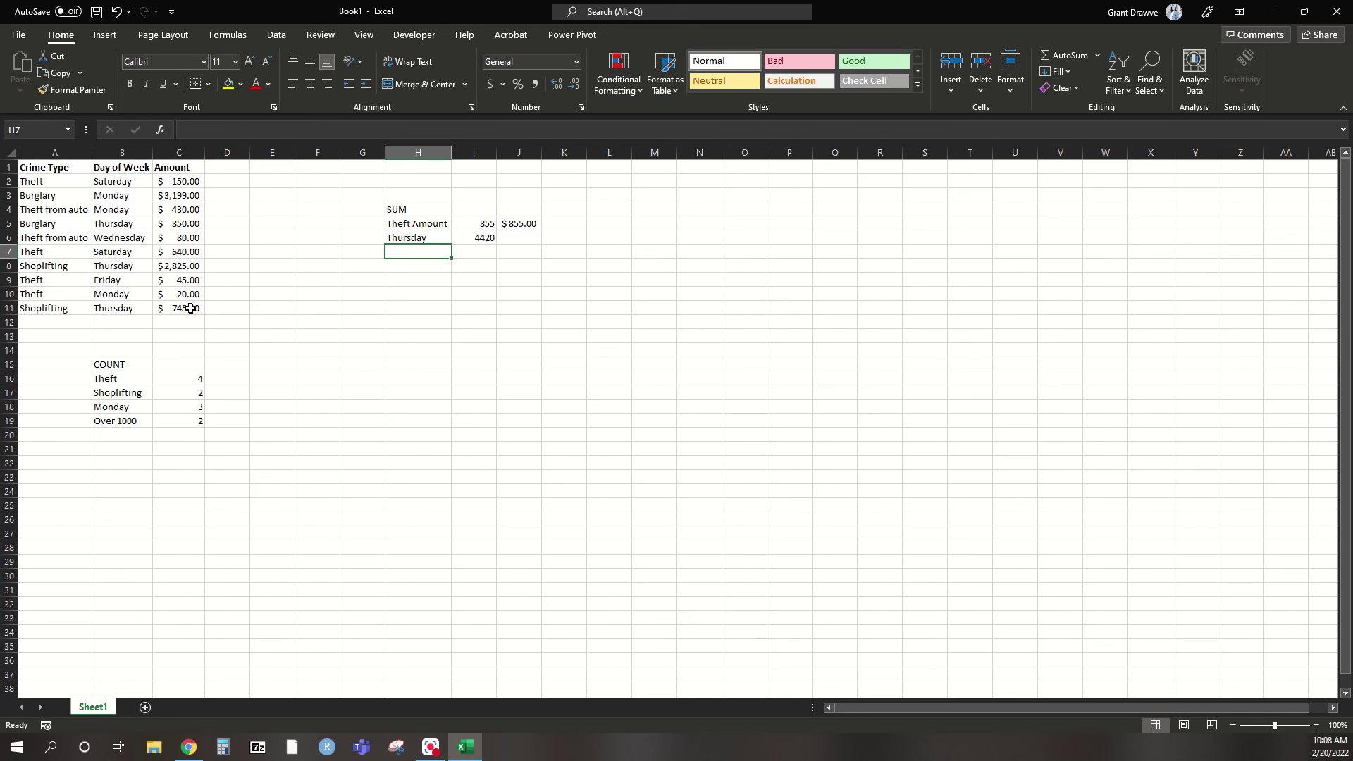
Enter =C5+C8+C11 in J6, hand-checking the Thursday total of $4,420.00
click(516, 235)
text(=)
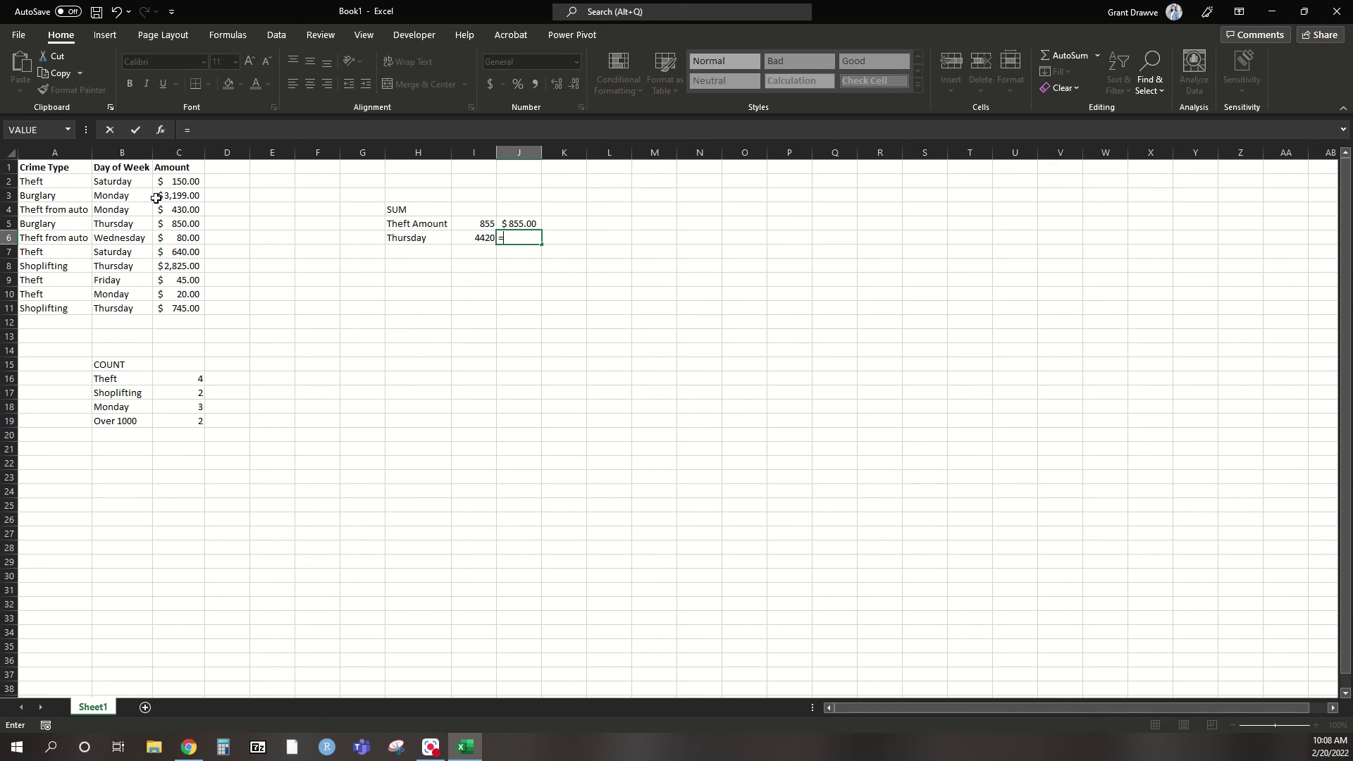
click(187, 223)
text(+)
click(186, 266)
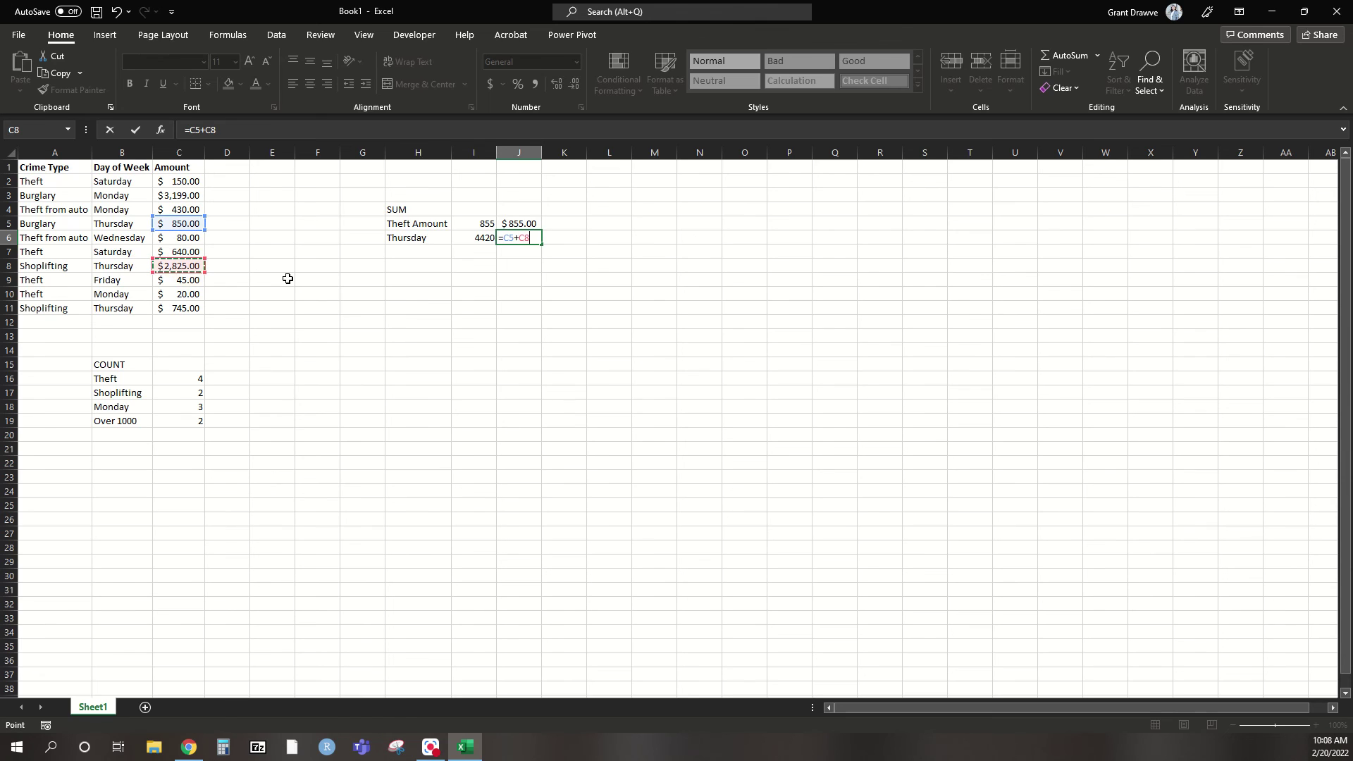
text(+)
click(186, 308)
key(Return)
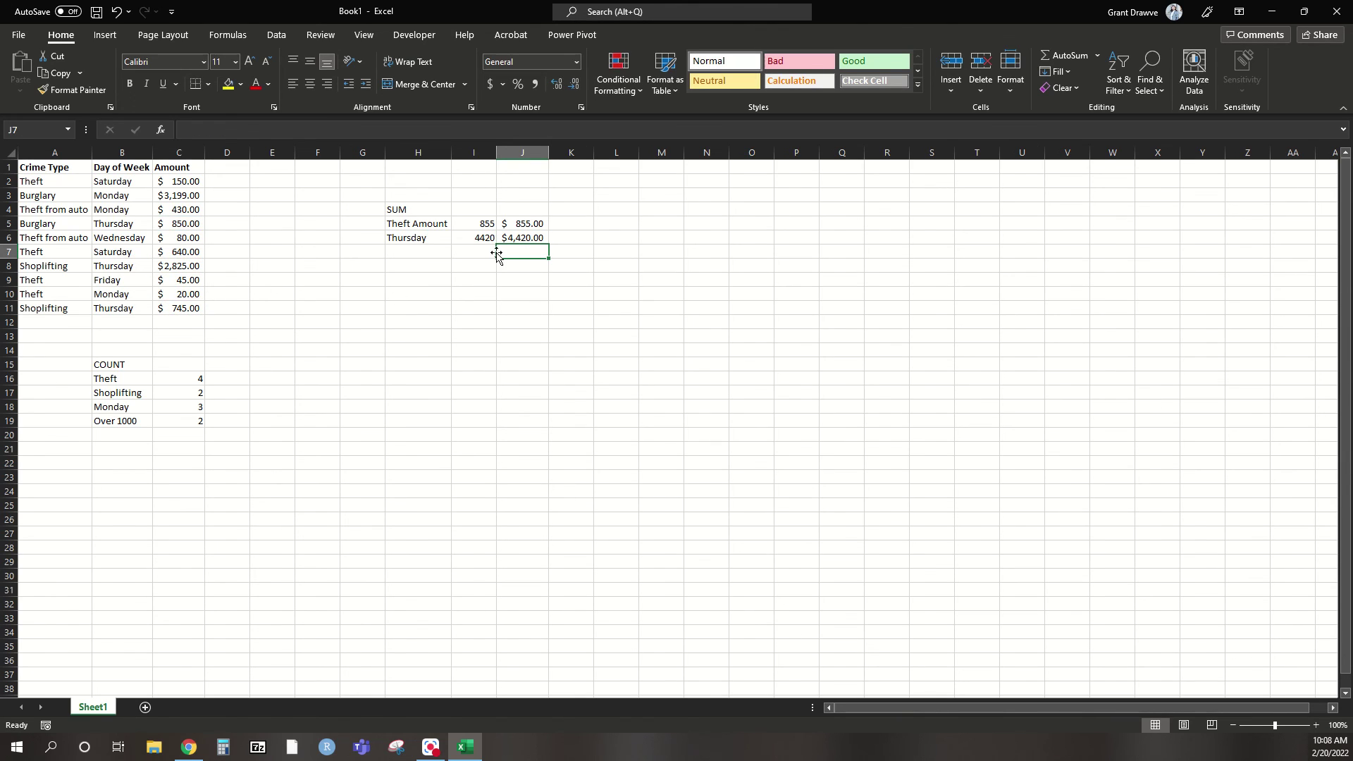